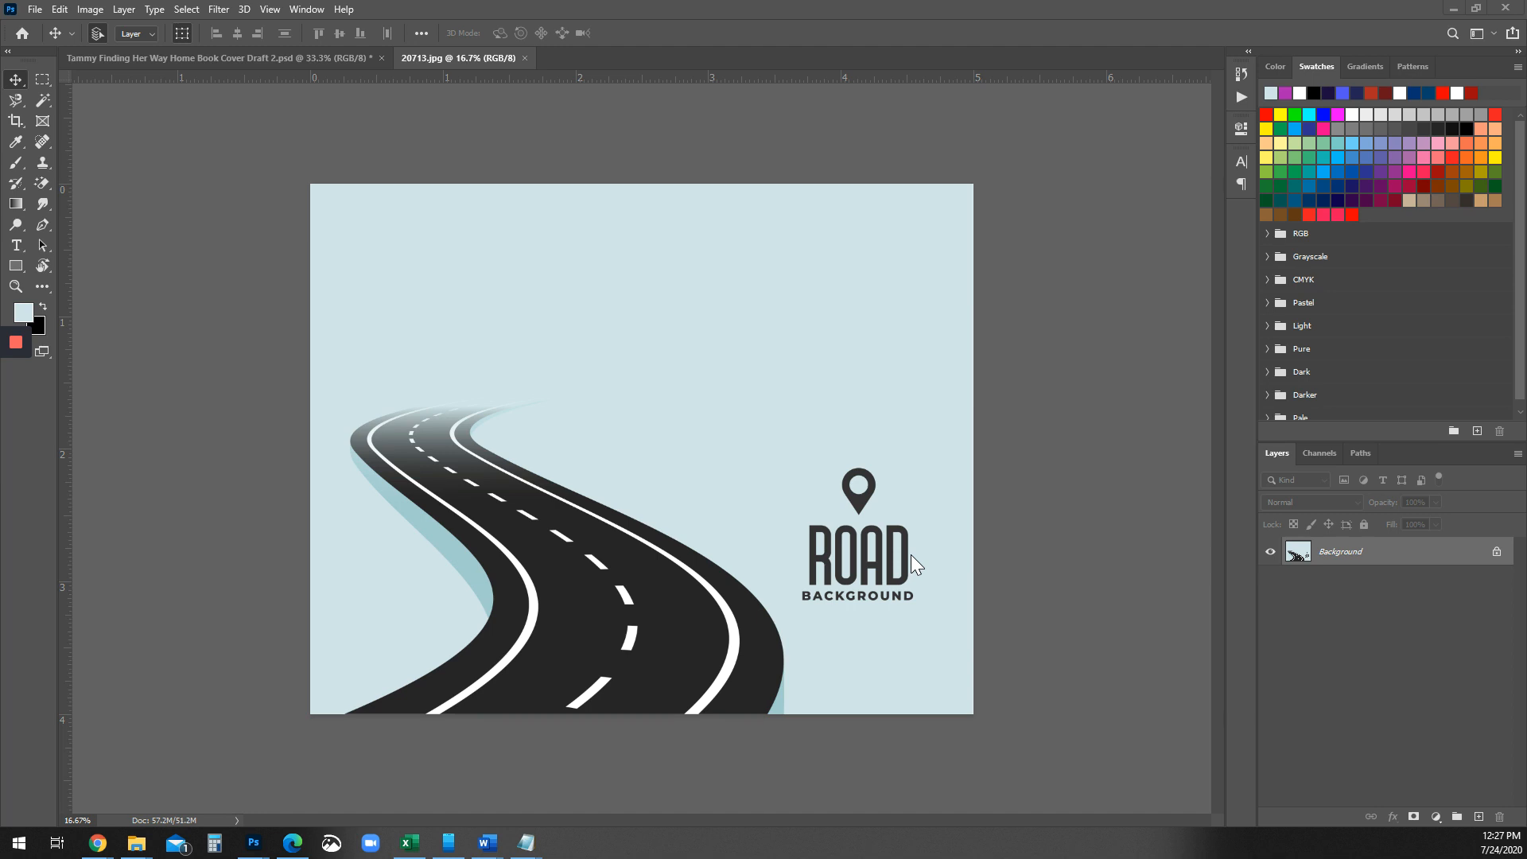
- Crop the image tightly around the road, cutting off the ROAD BACKGROUND logo and most of the empty sky above
left_click(15, 120)
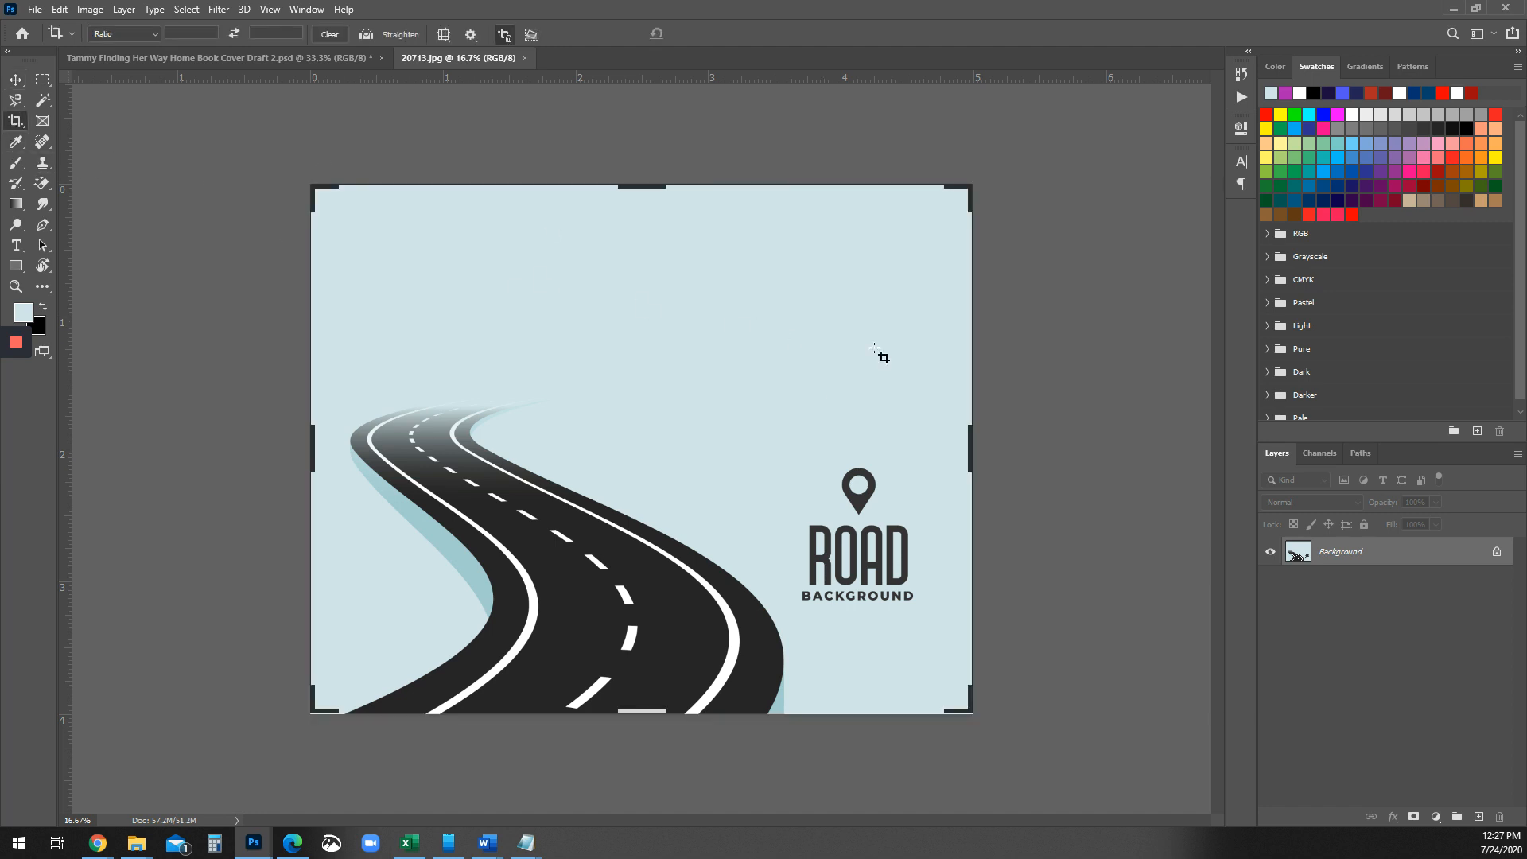
left_click_drag(983, 470, 885, 466)
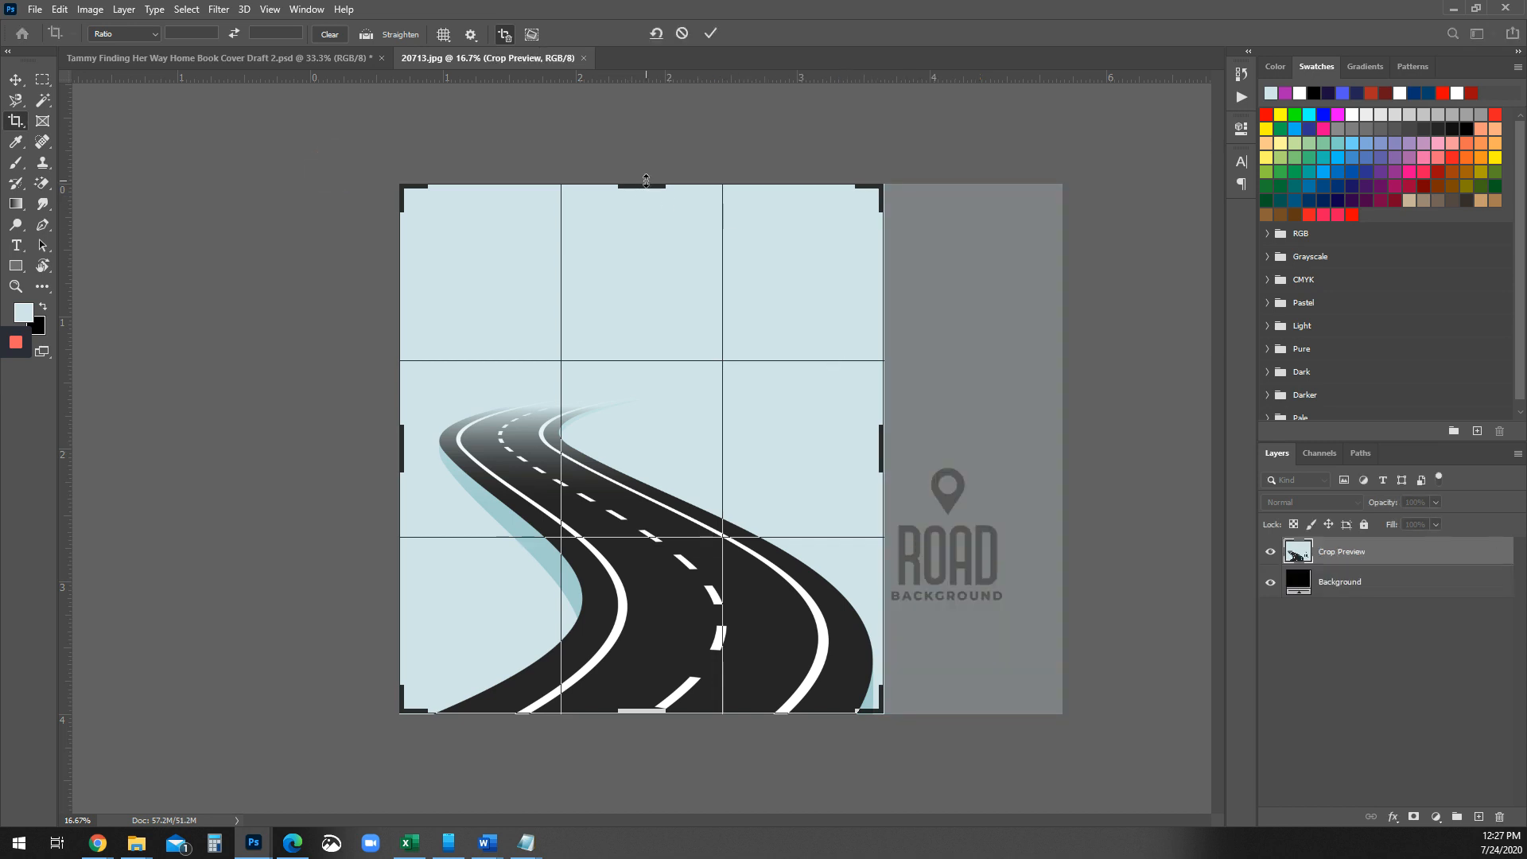
left_click_drag(642, 186, 646, 307)
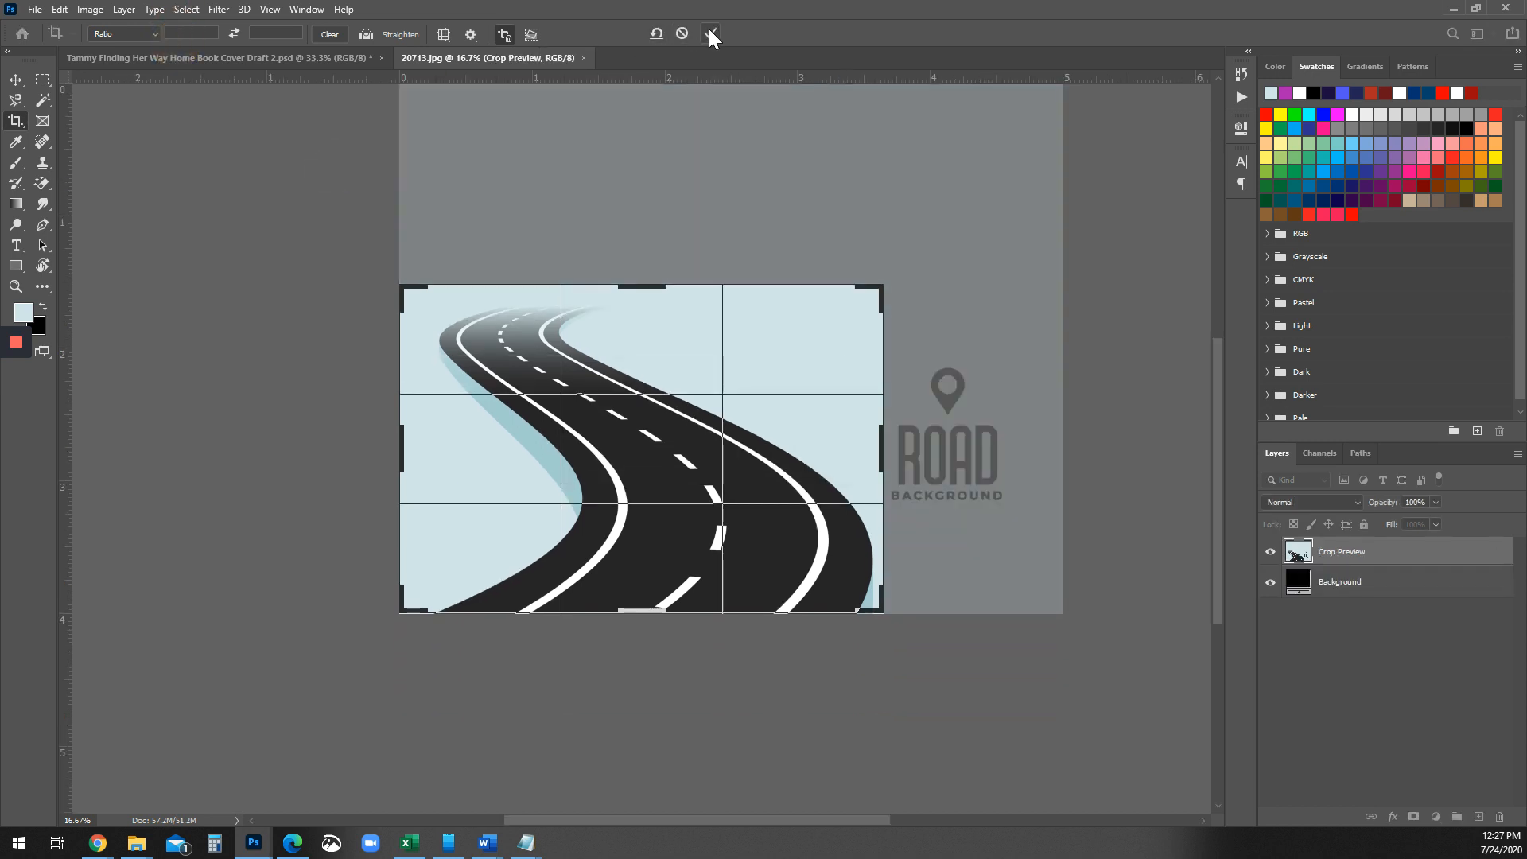
left_click(710, 34)
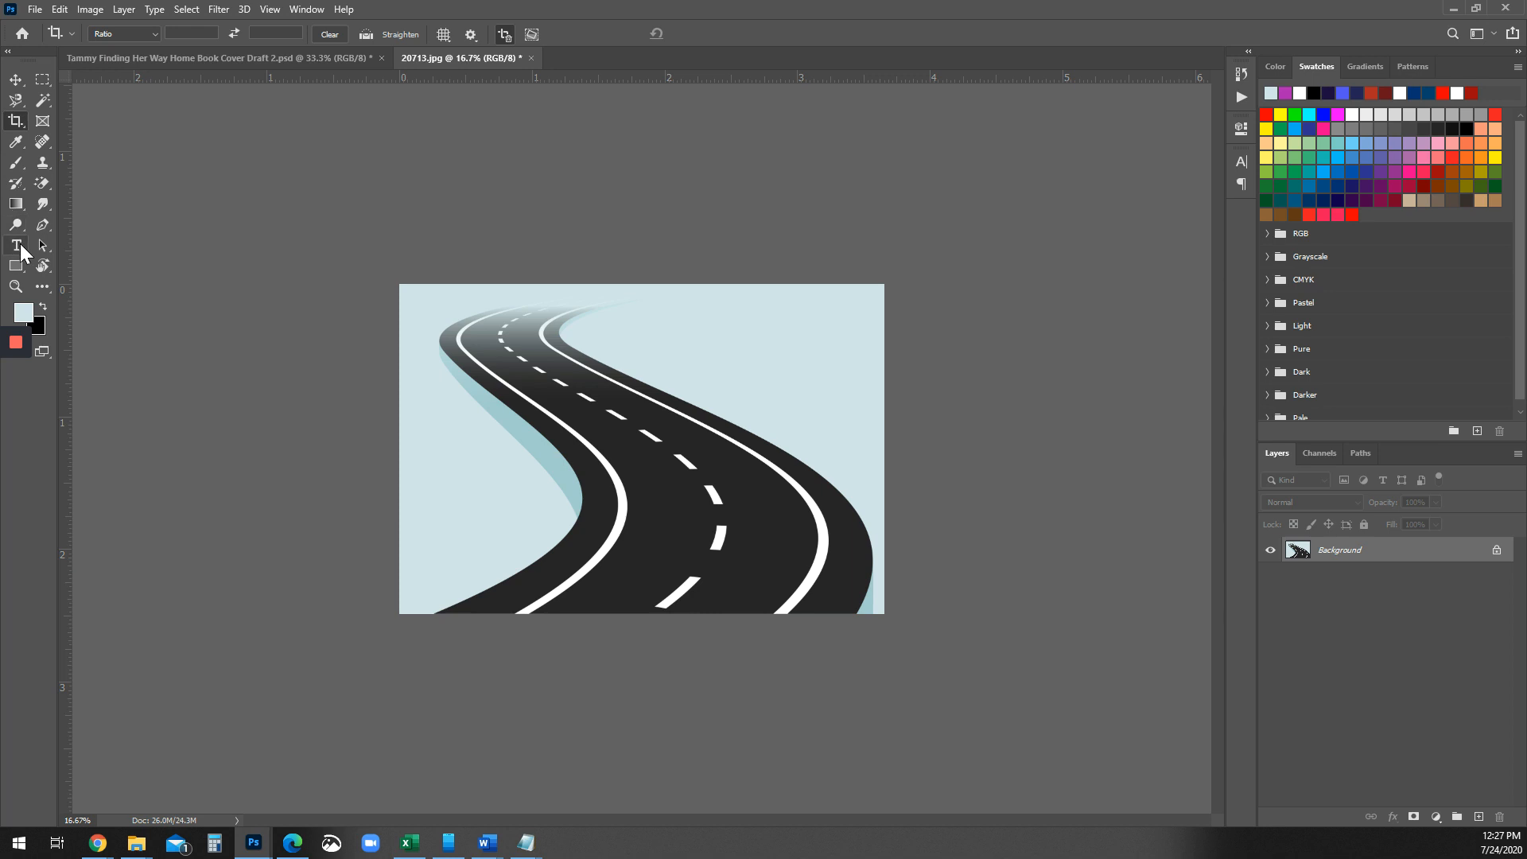
- Try erasing the light blue background with the Magic Eraser at a tolerance of 70, and undo the erasure
left_click(39, 186)
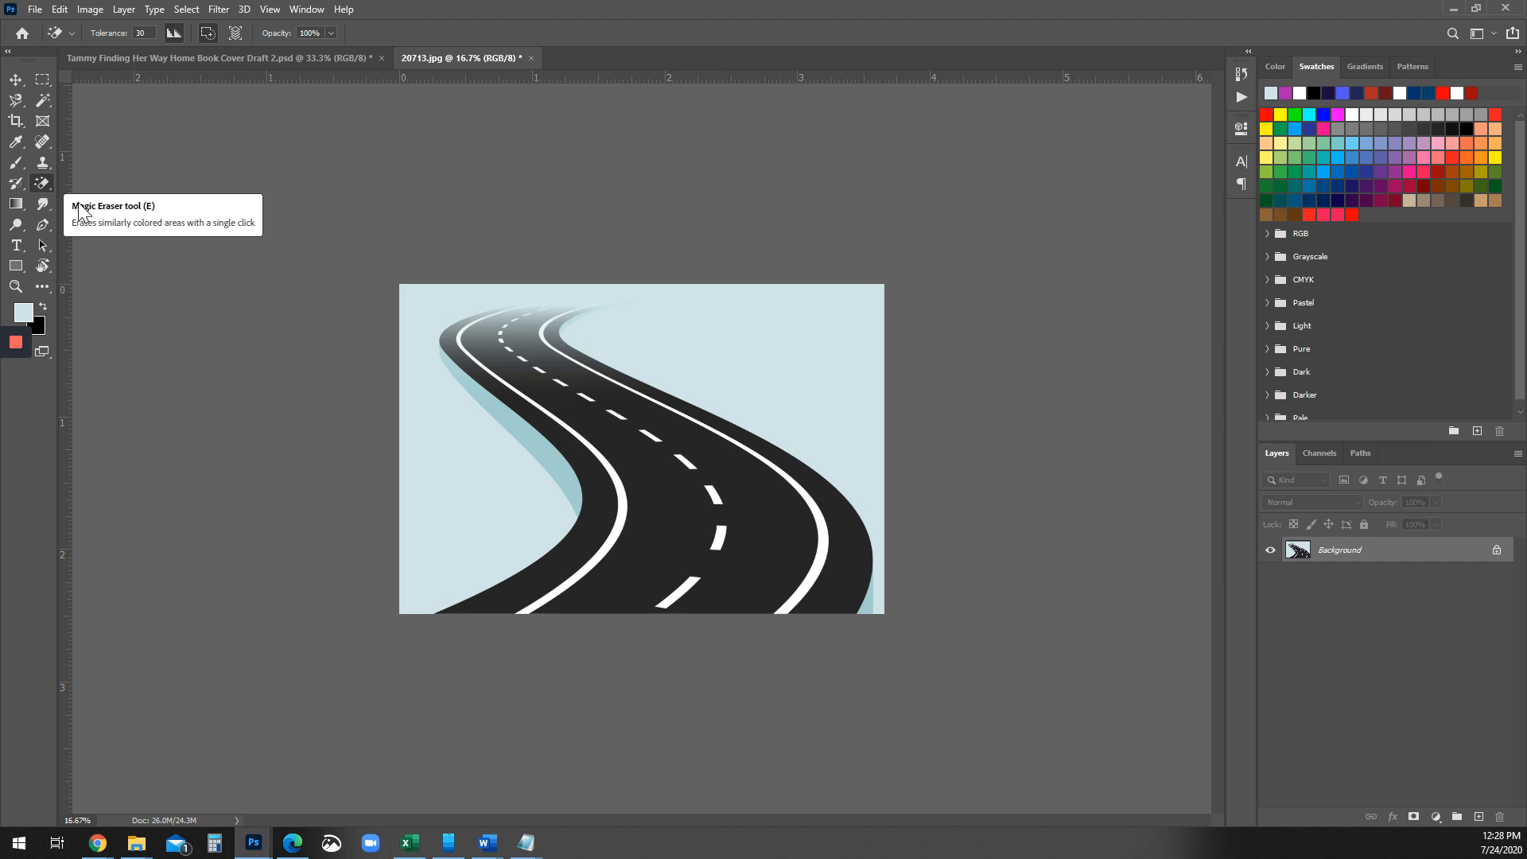
right_click(41, 179)
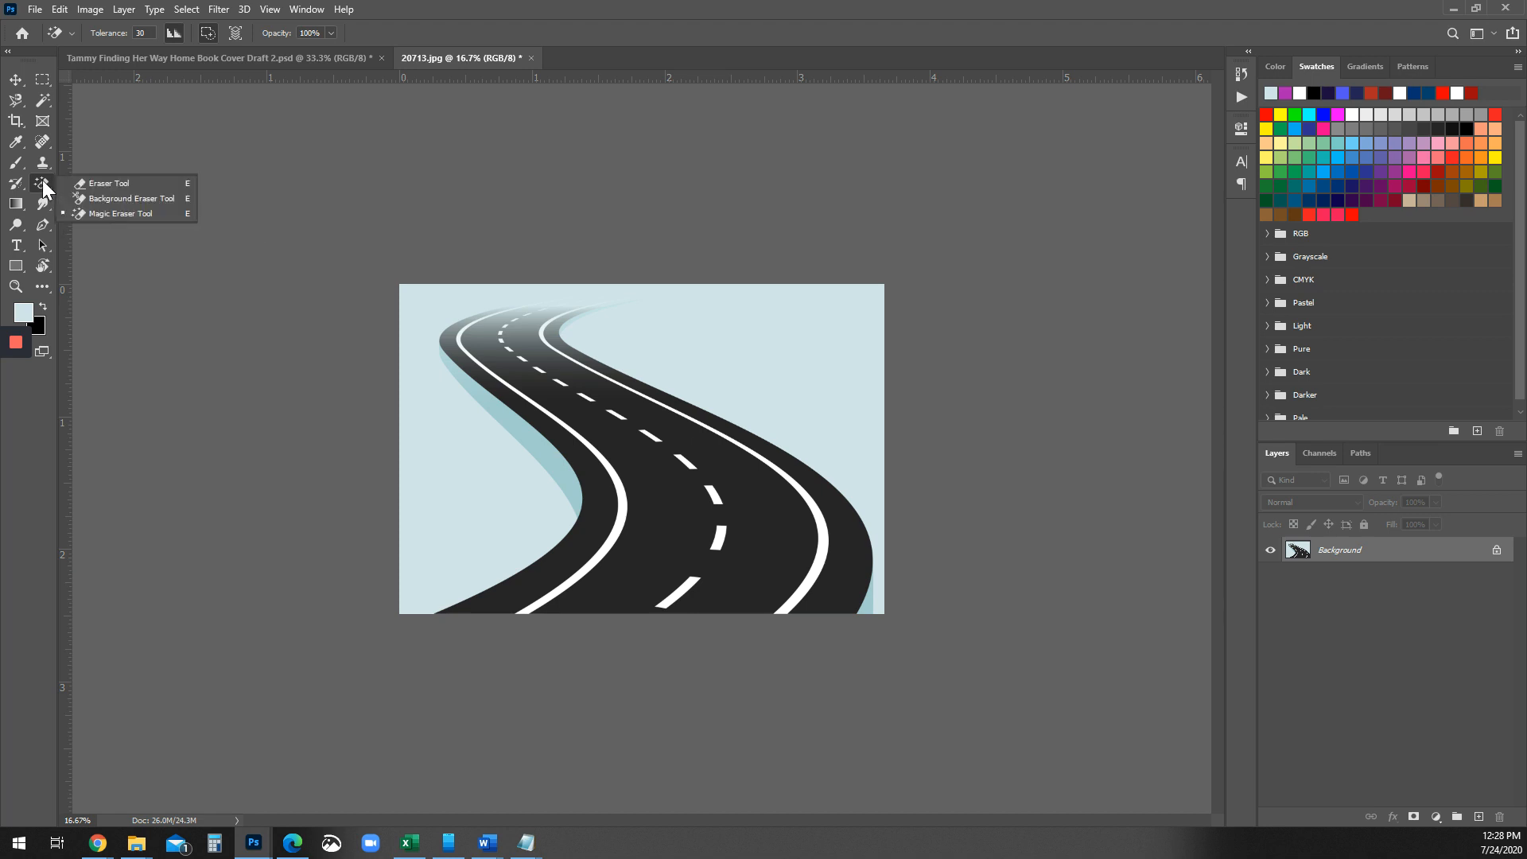
left_click(93, 184)
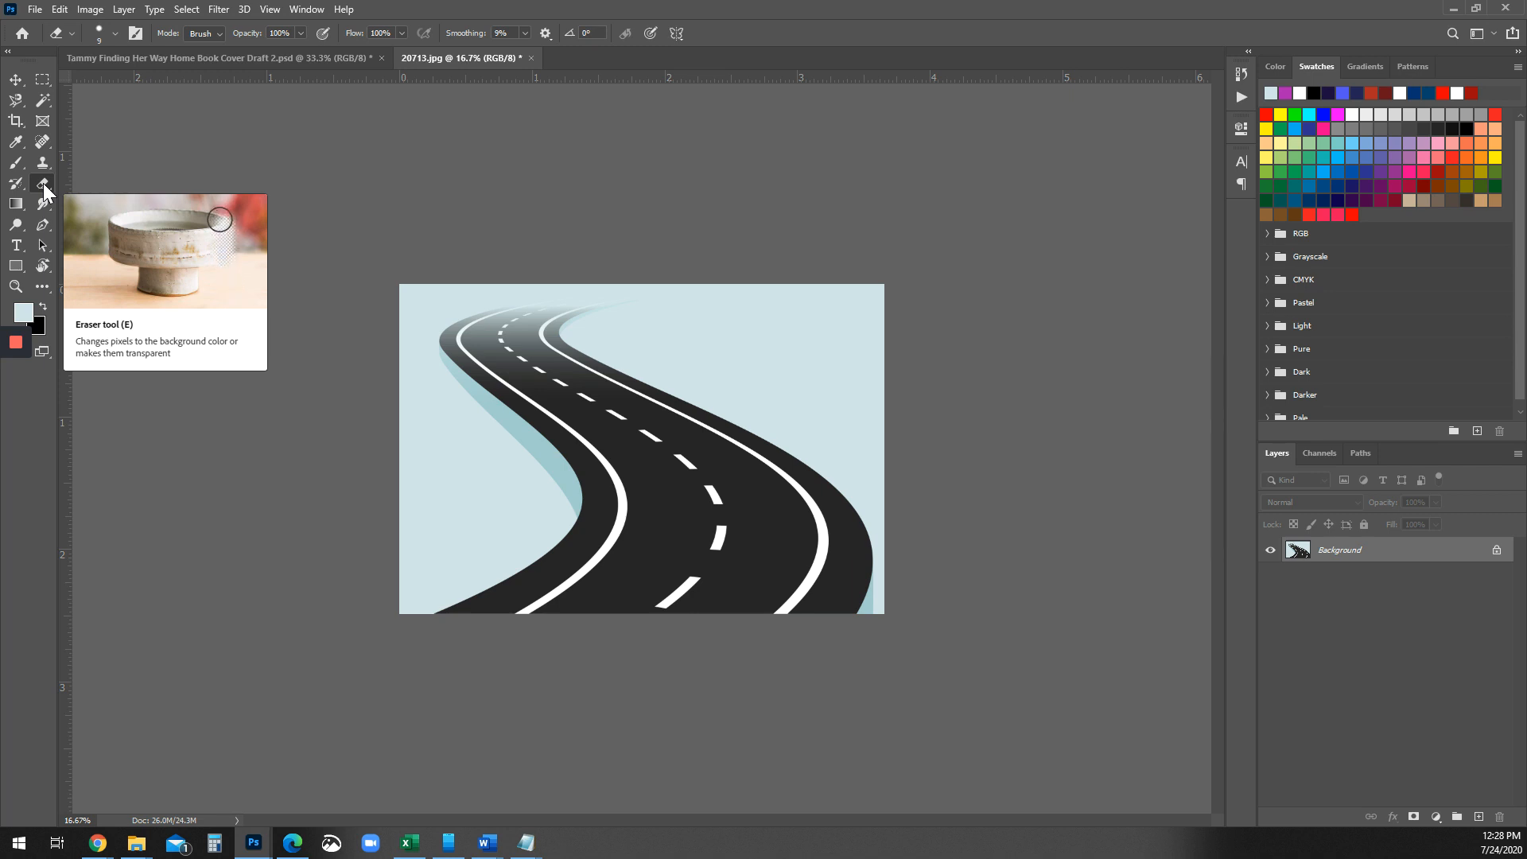
right_click(43, 183)
left_click(95, 211)
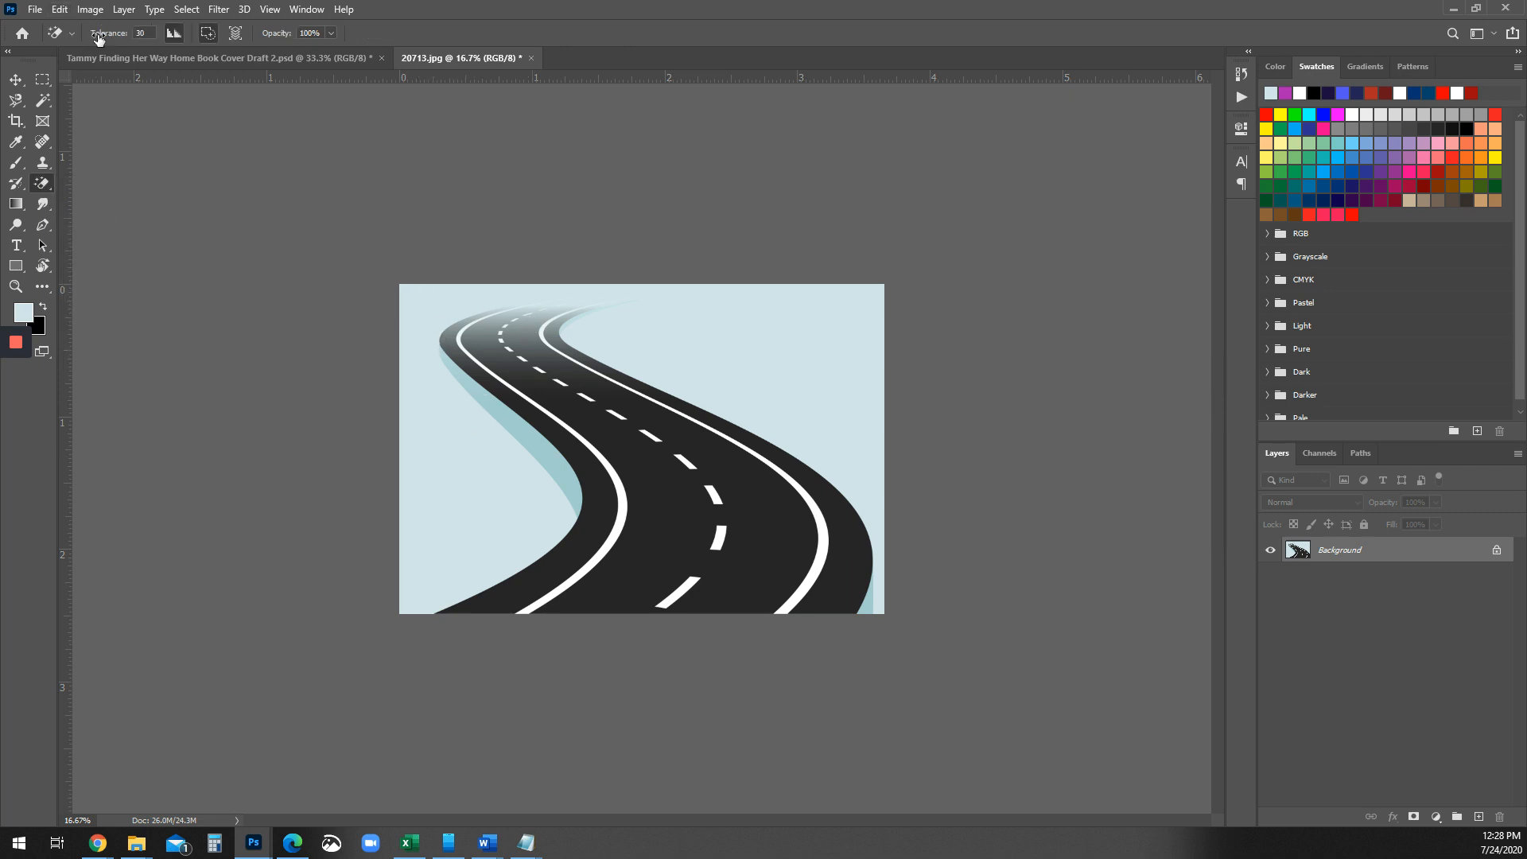
left_click(139, 34)
left_click(141, 33)
left_click_drag(141, 33, 135, 33)
type("70")
left_click(501, 467)
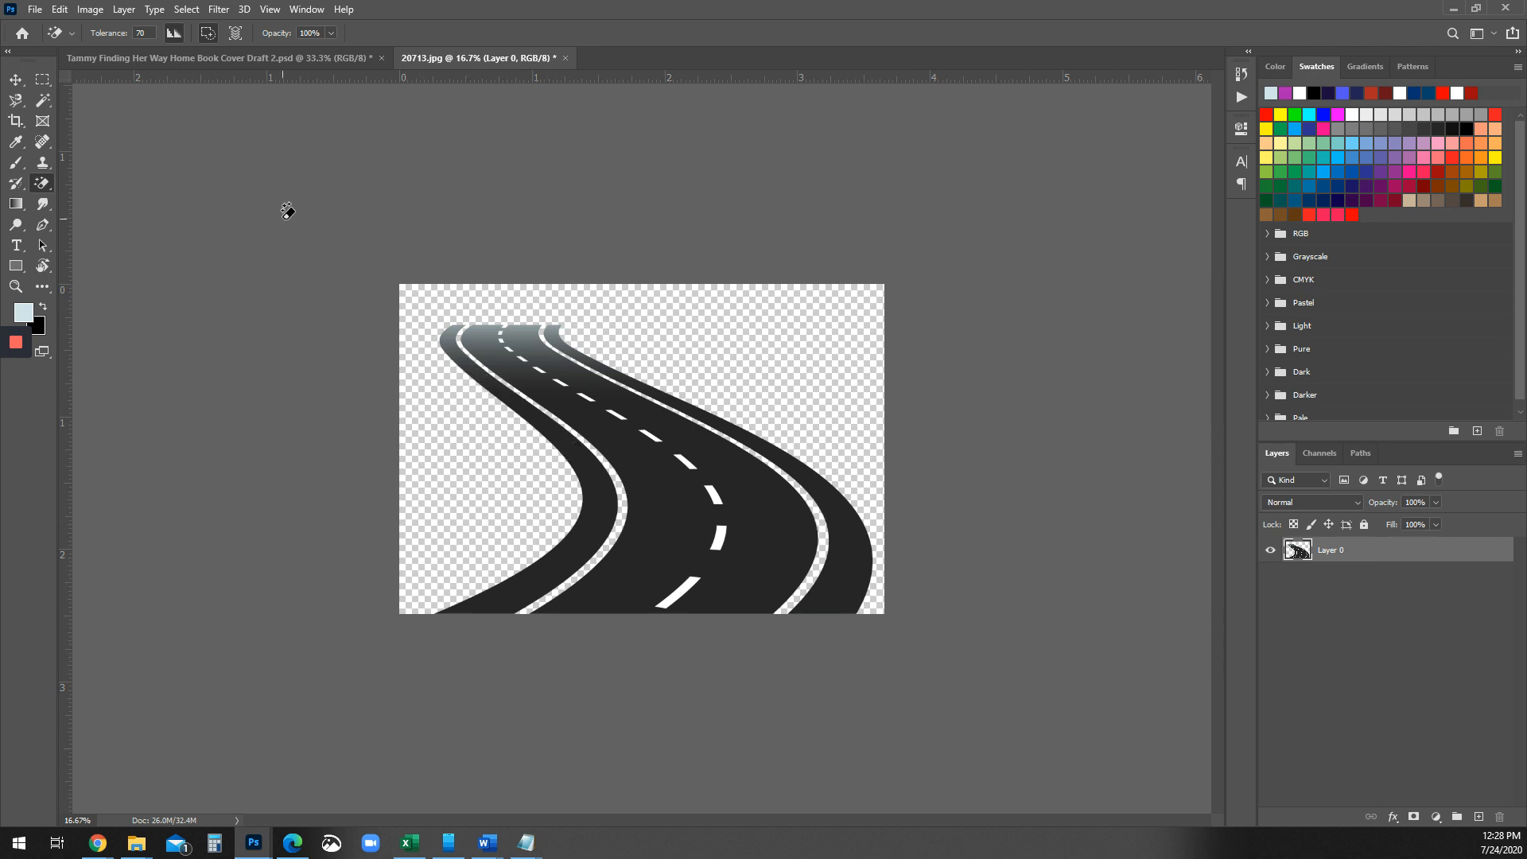
key("ctrl+z")
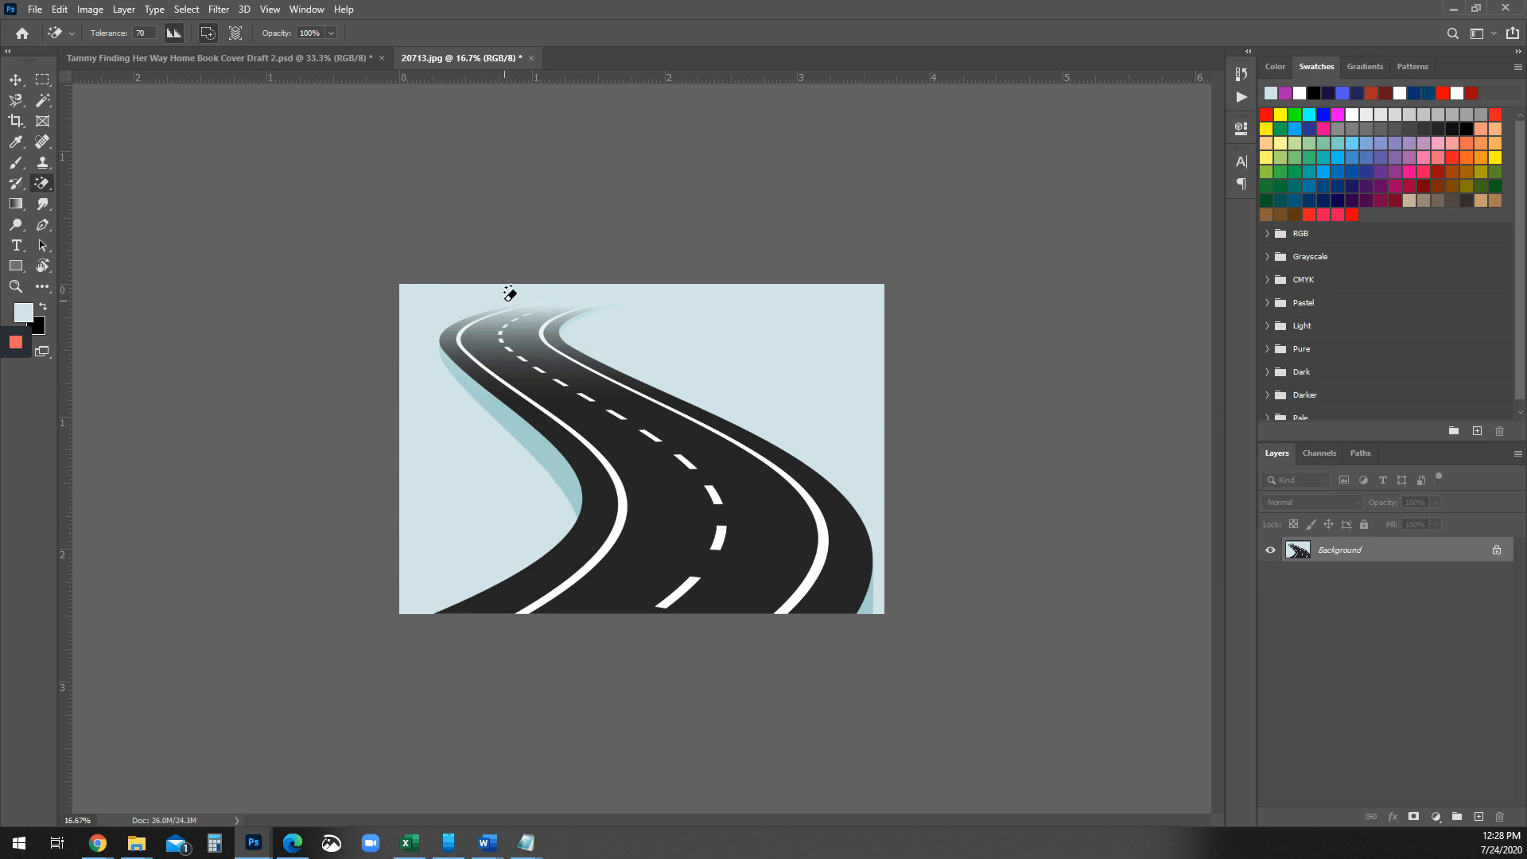
- Magic-erase the light blue area beside the road once more at the same tolerance, and undo it
left_click(473, 475)
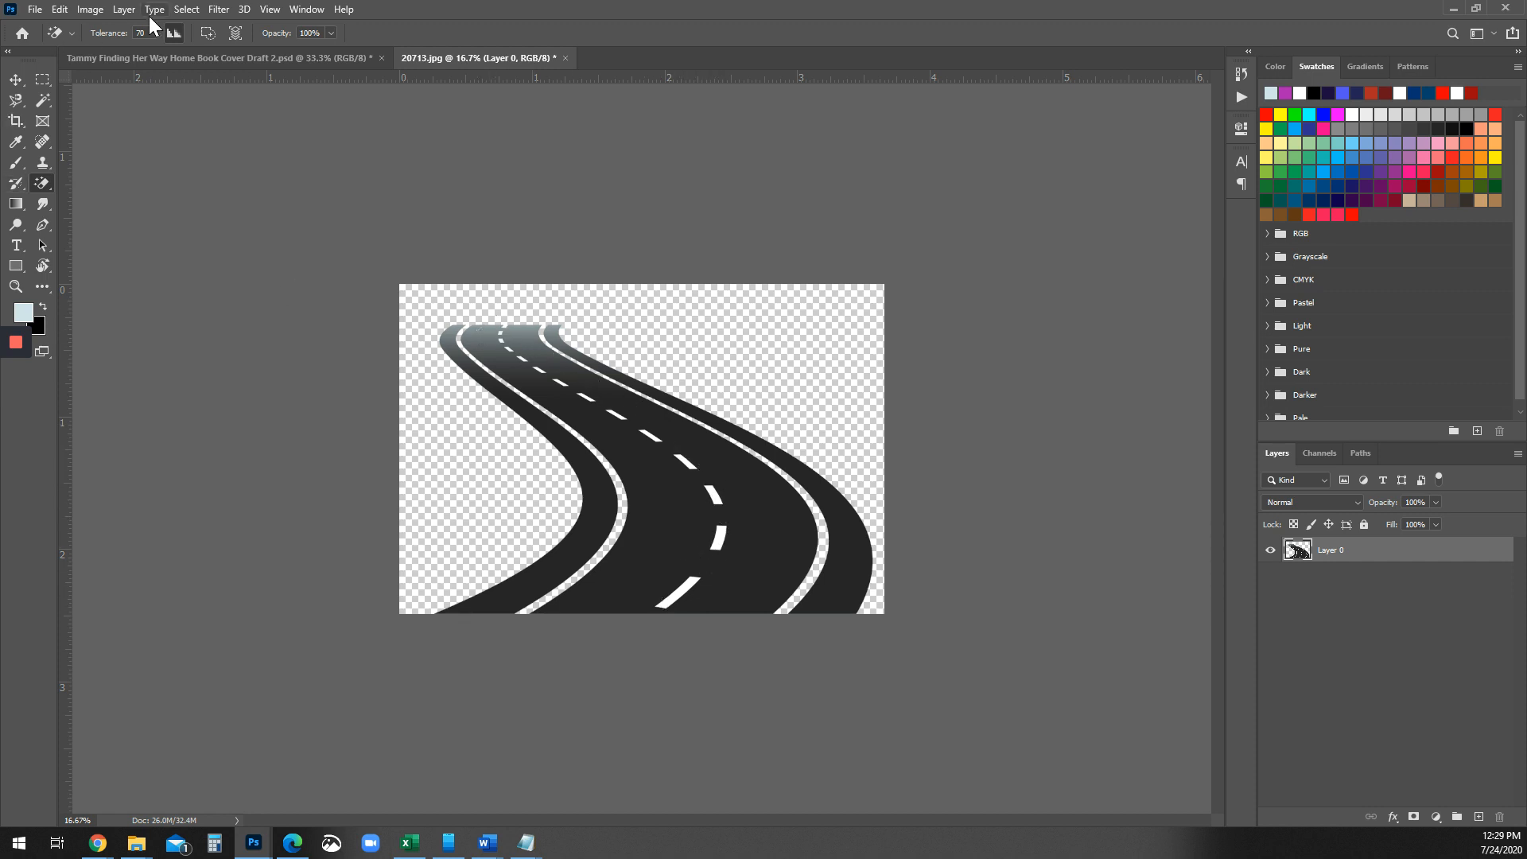
left_click(60, 9)
left_click(102, 27)
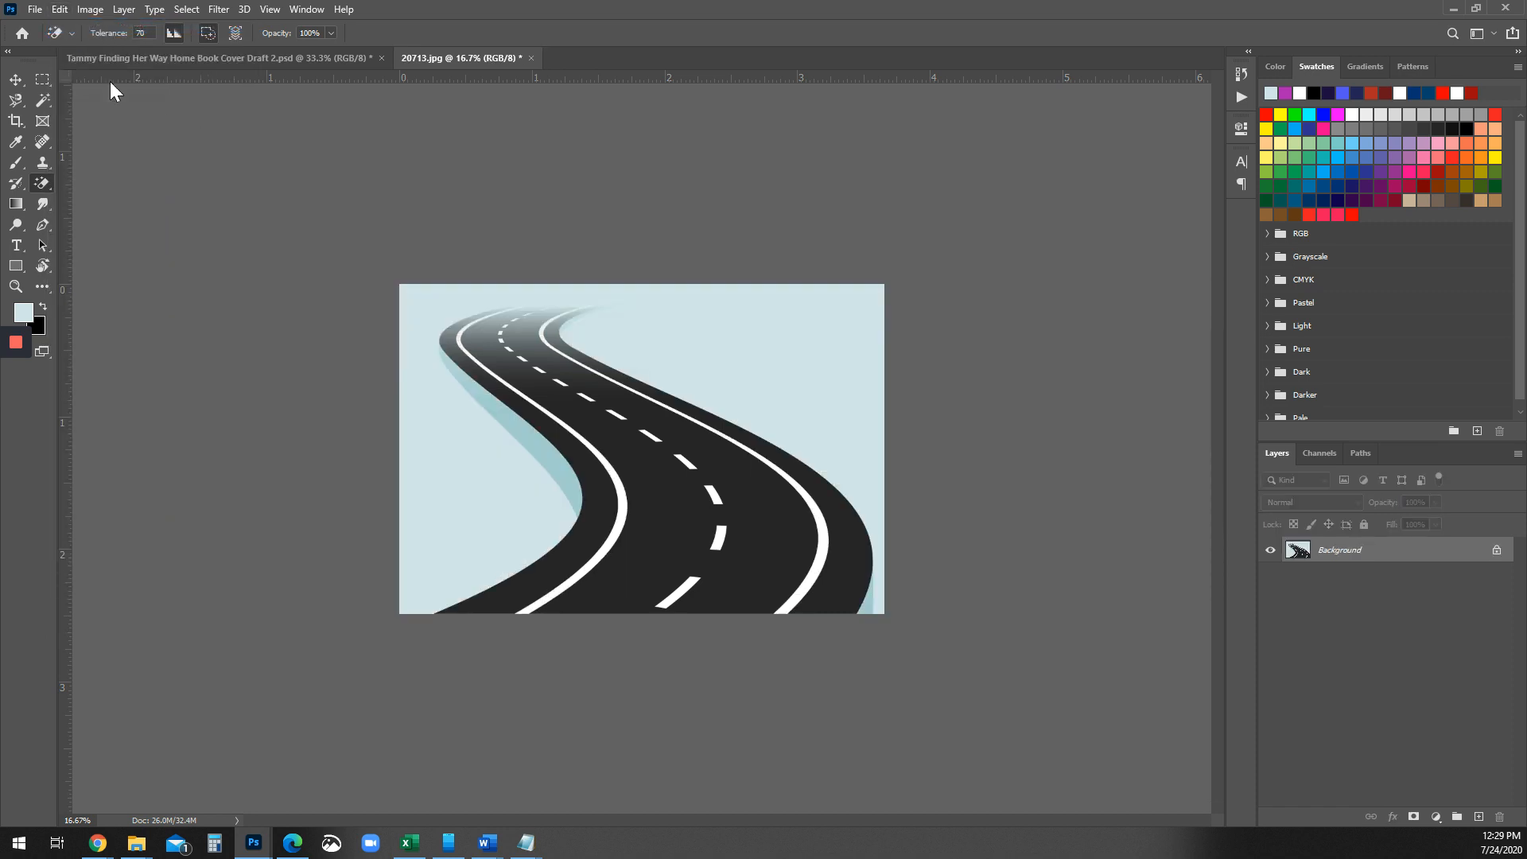
left_click(66, 11)
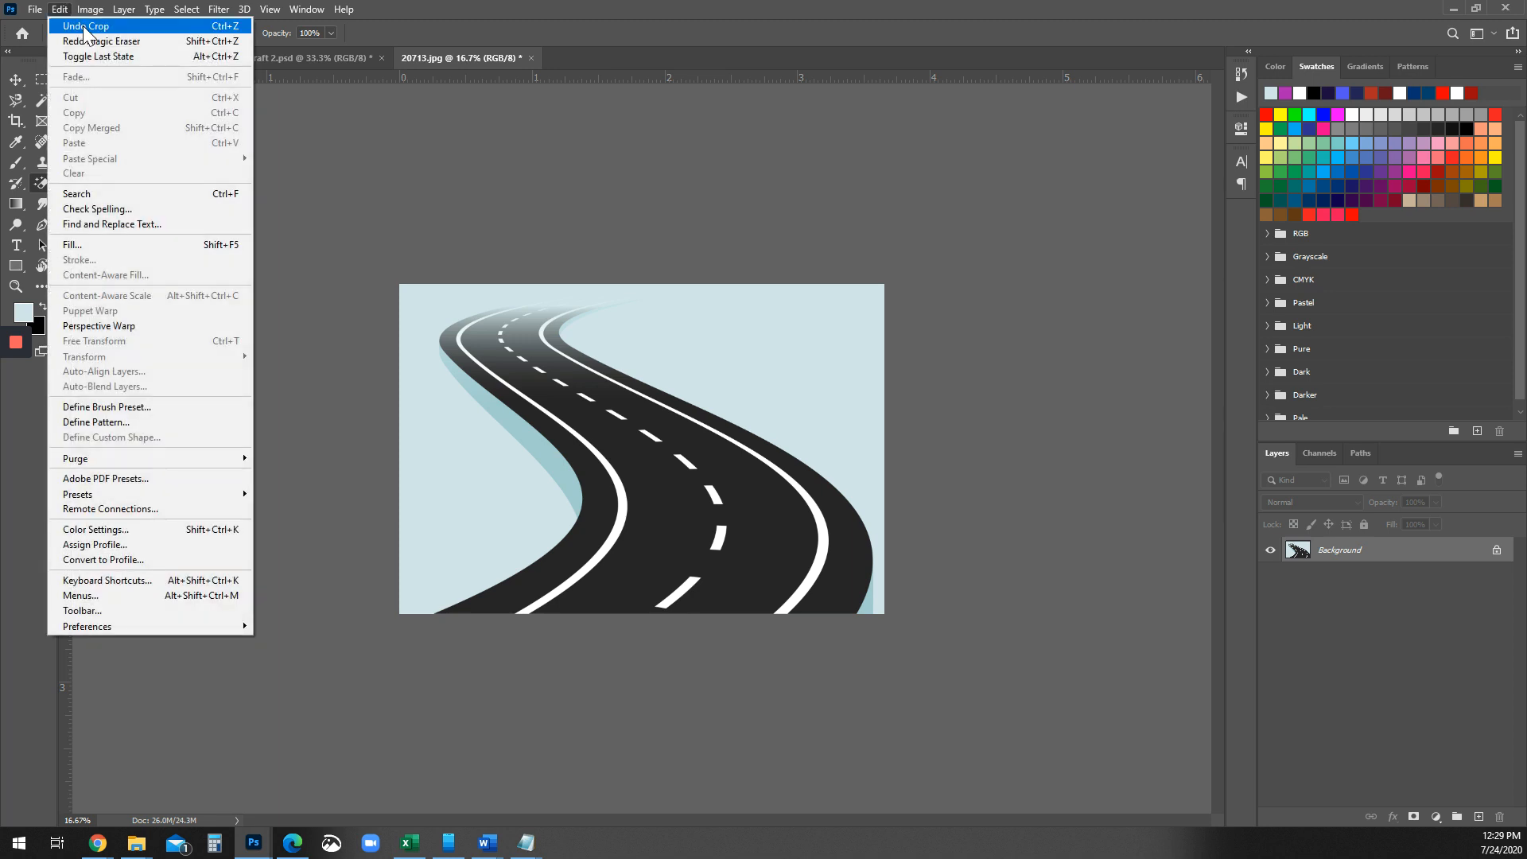
left_click(524, 5)
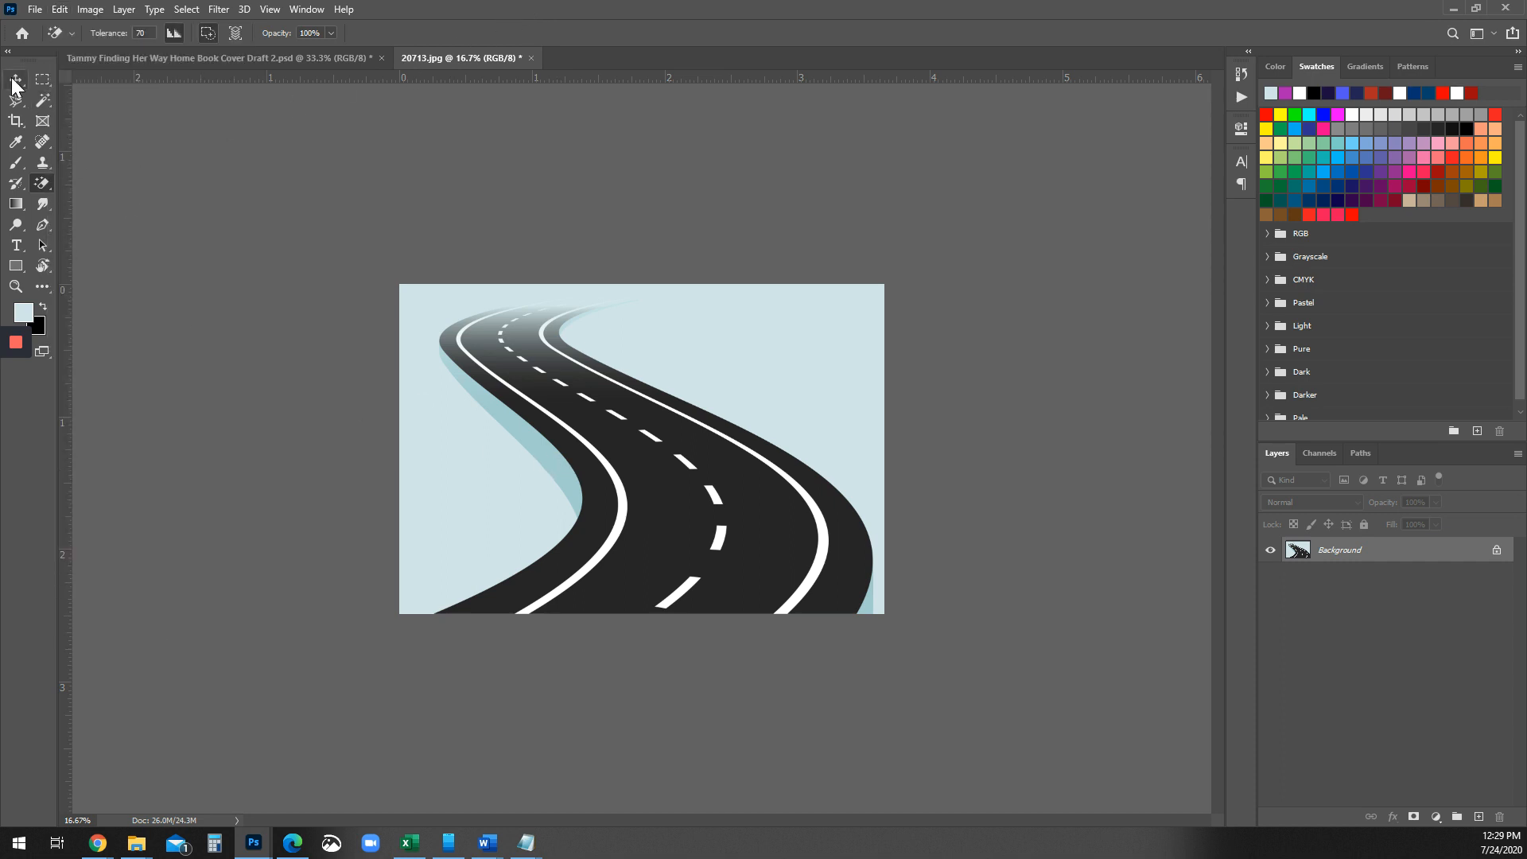
- Try Magic Eraser at tolerance 30 on the light blue background and both teal road shadows, and undo all three erasures
left_click(138, 34)
left_click(479, 442)
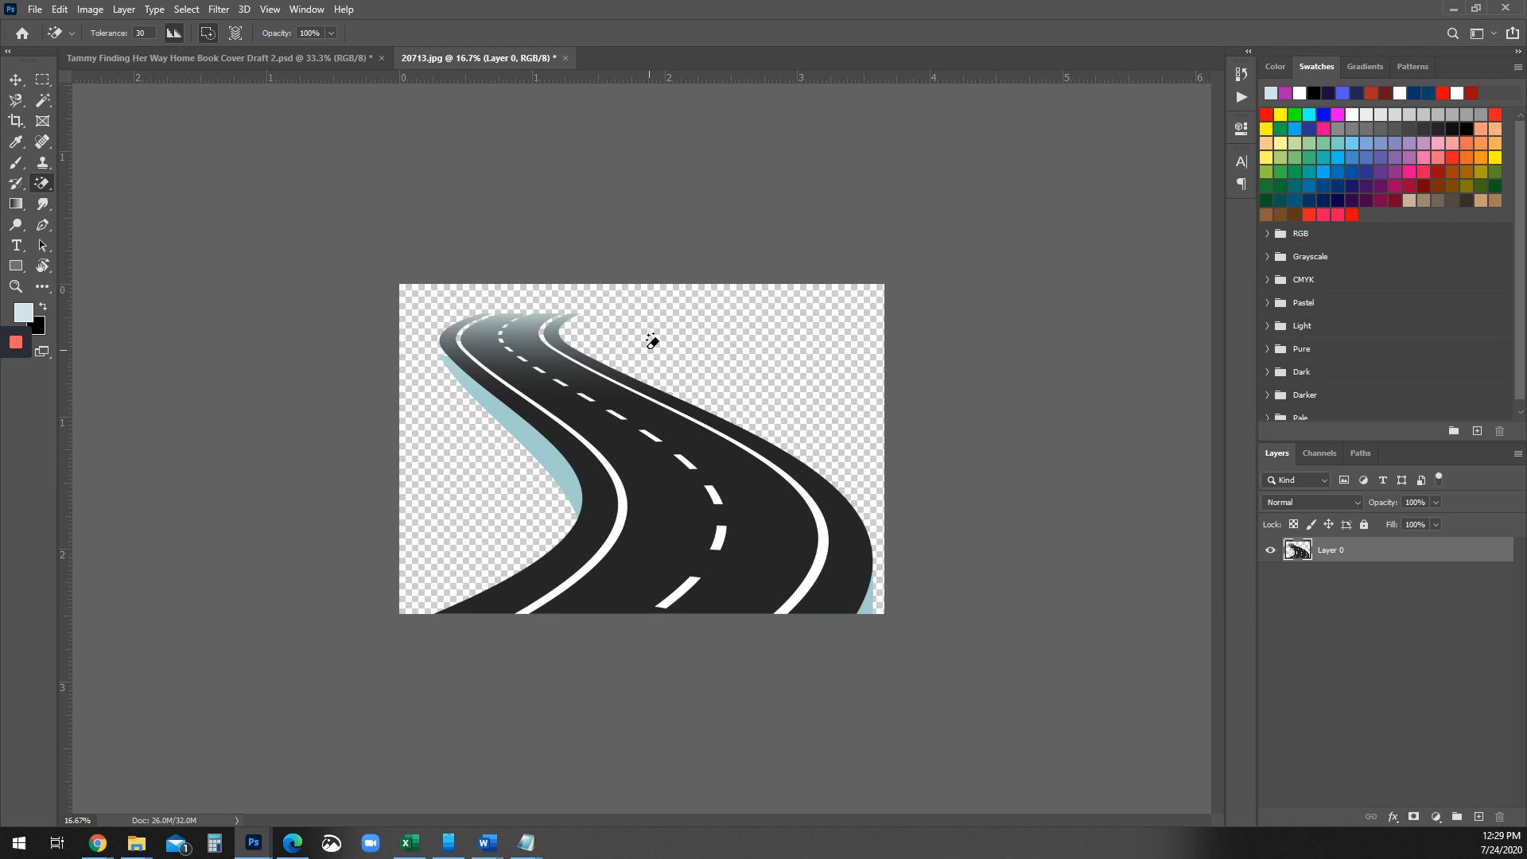
left_click(563, 464)
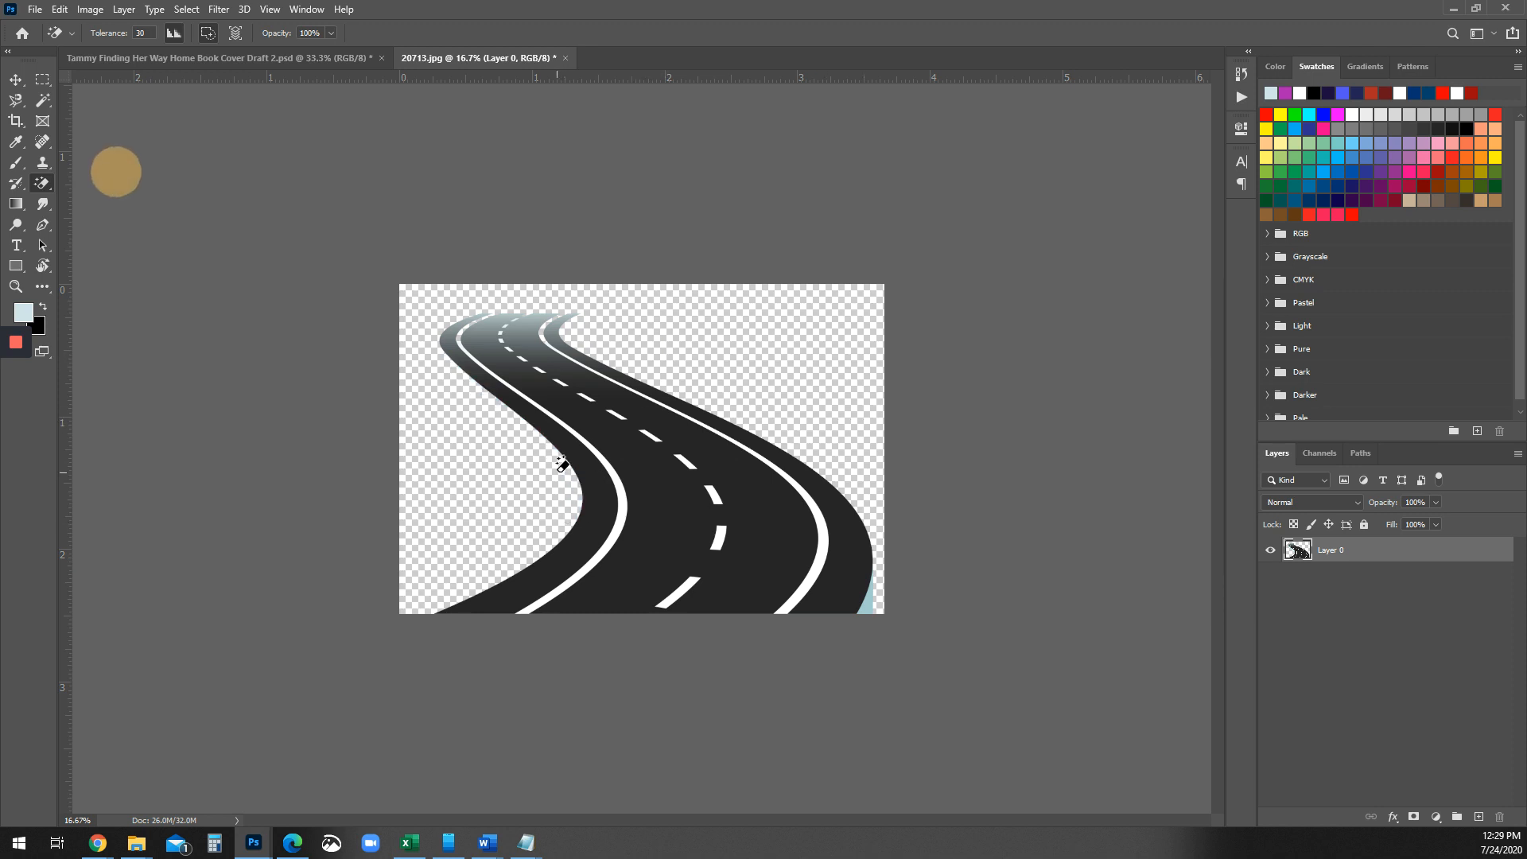
left_click(868, 602)
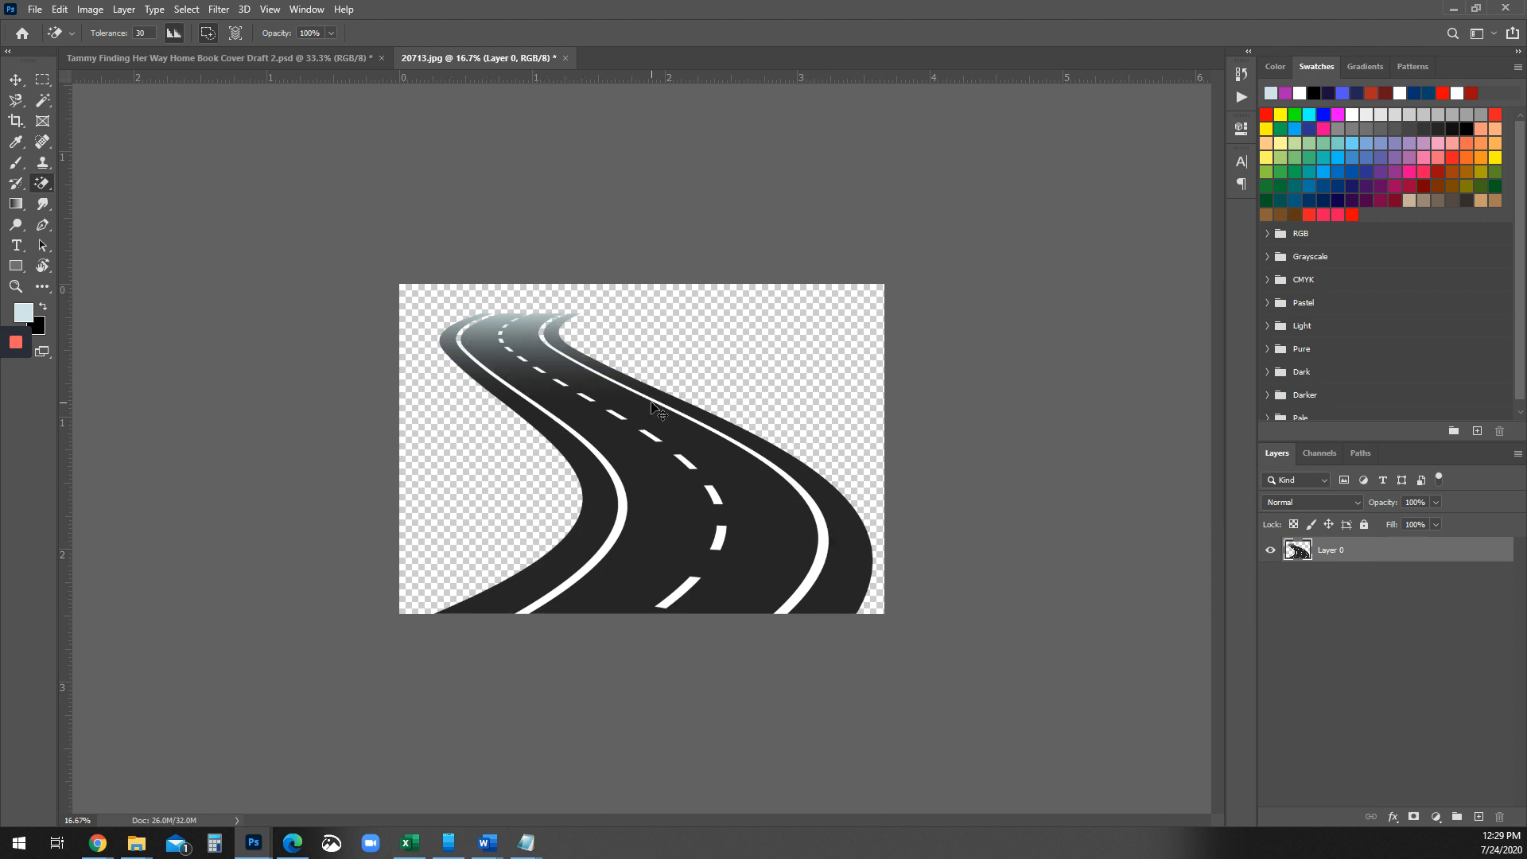
key("ctrl+plus")
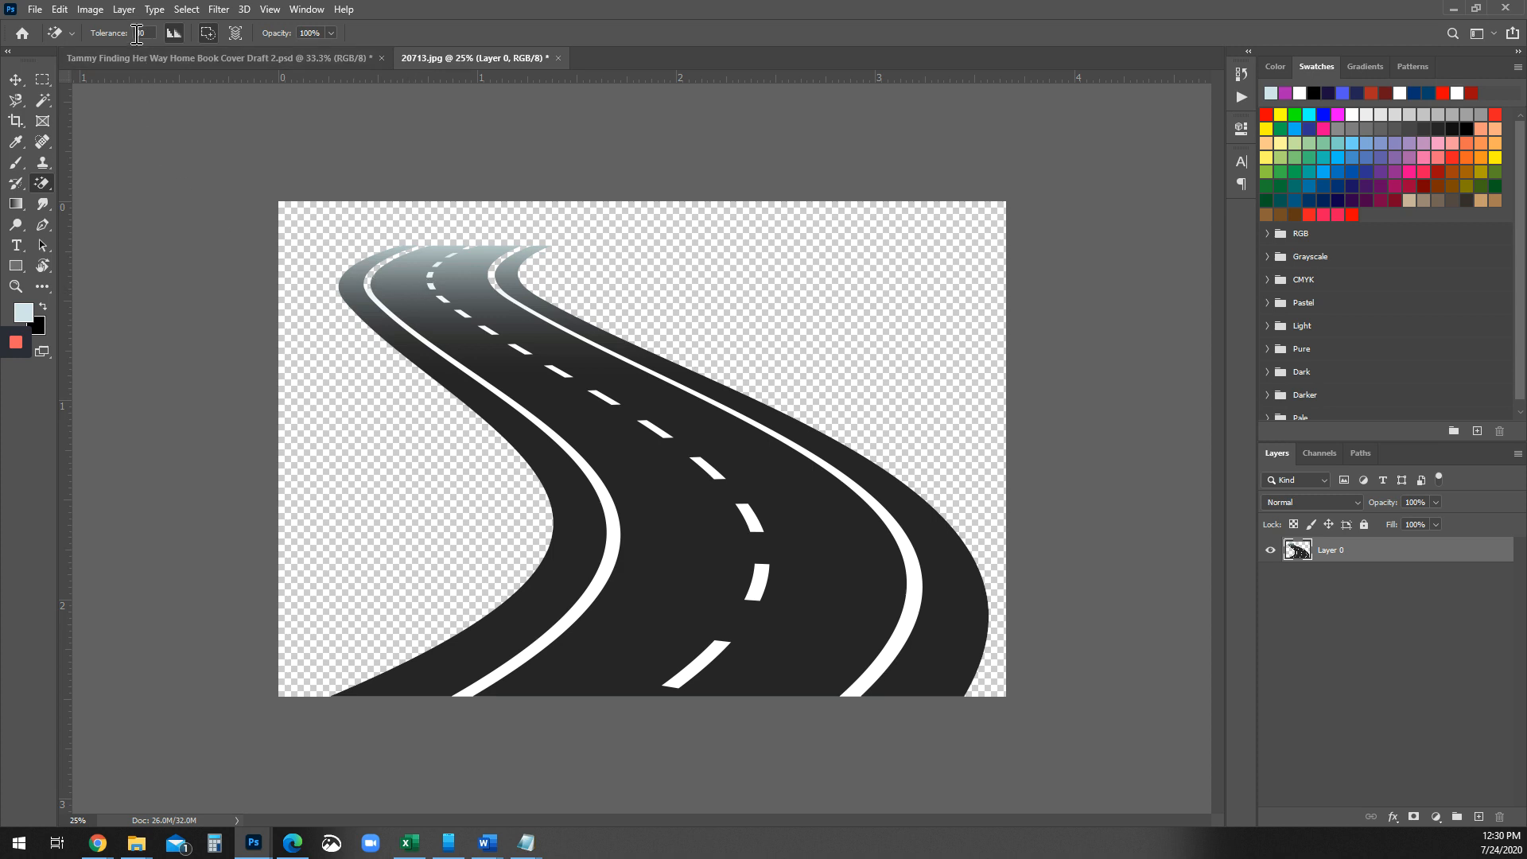
key("ctrl+z")
key("ctrl+z")
key("ctrl+z")
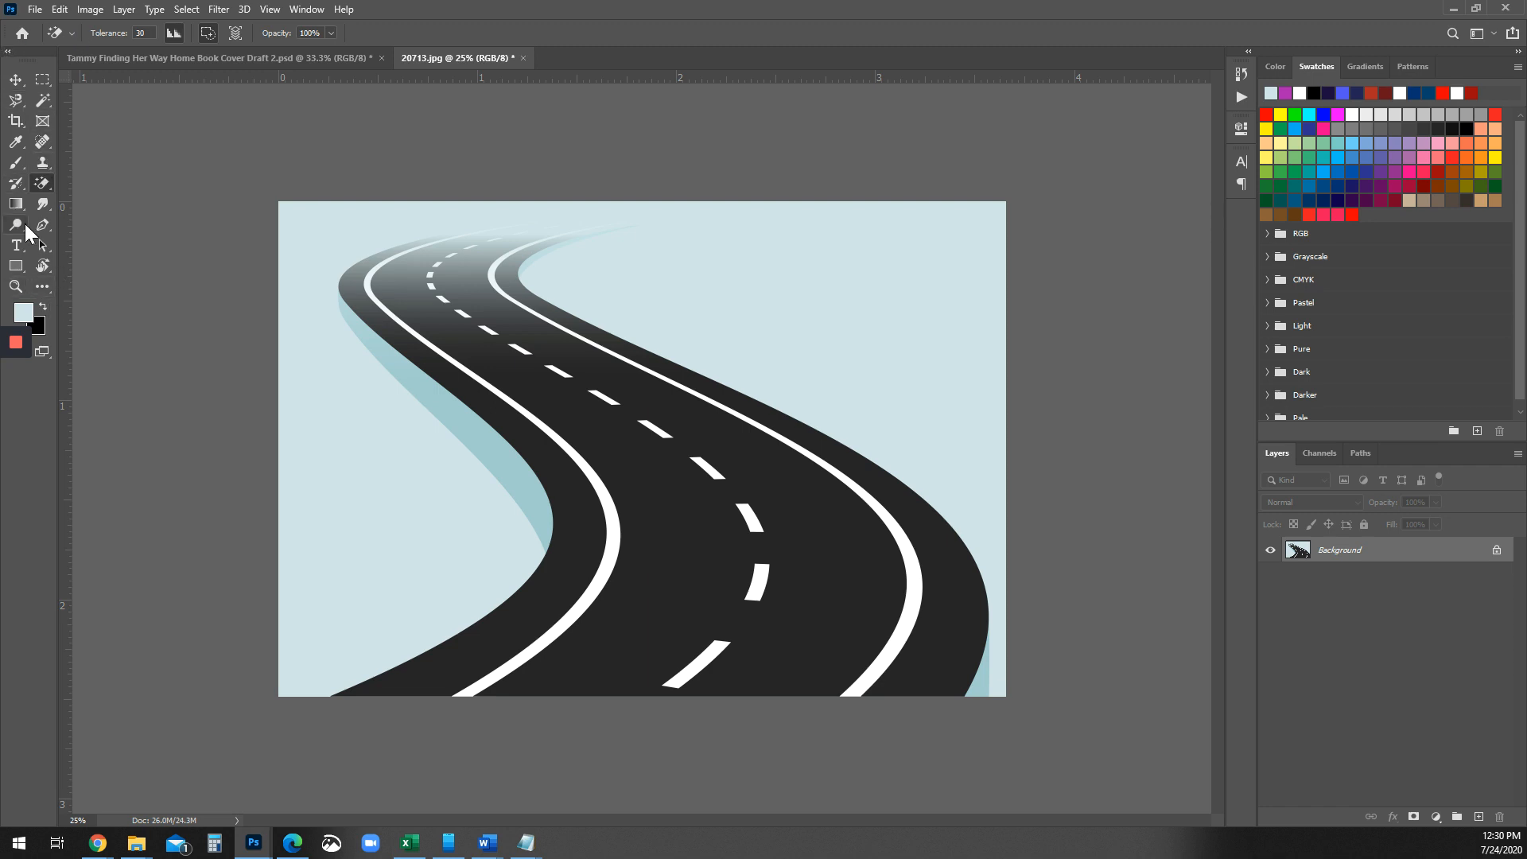
- Try erasing the background with the Magic Eraser at tolerance 10, and undo both the erasure and the earlier crop
left_click(145, 32)
left_click(370, 547)
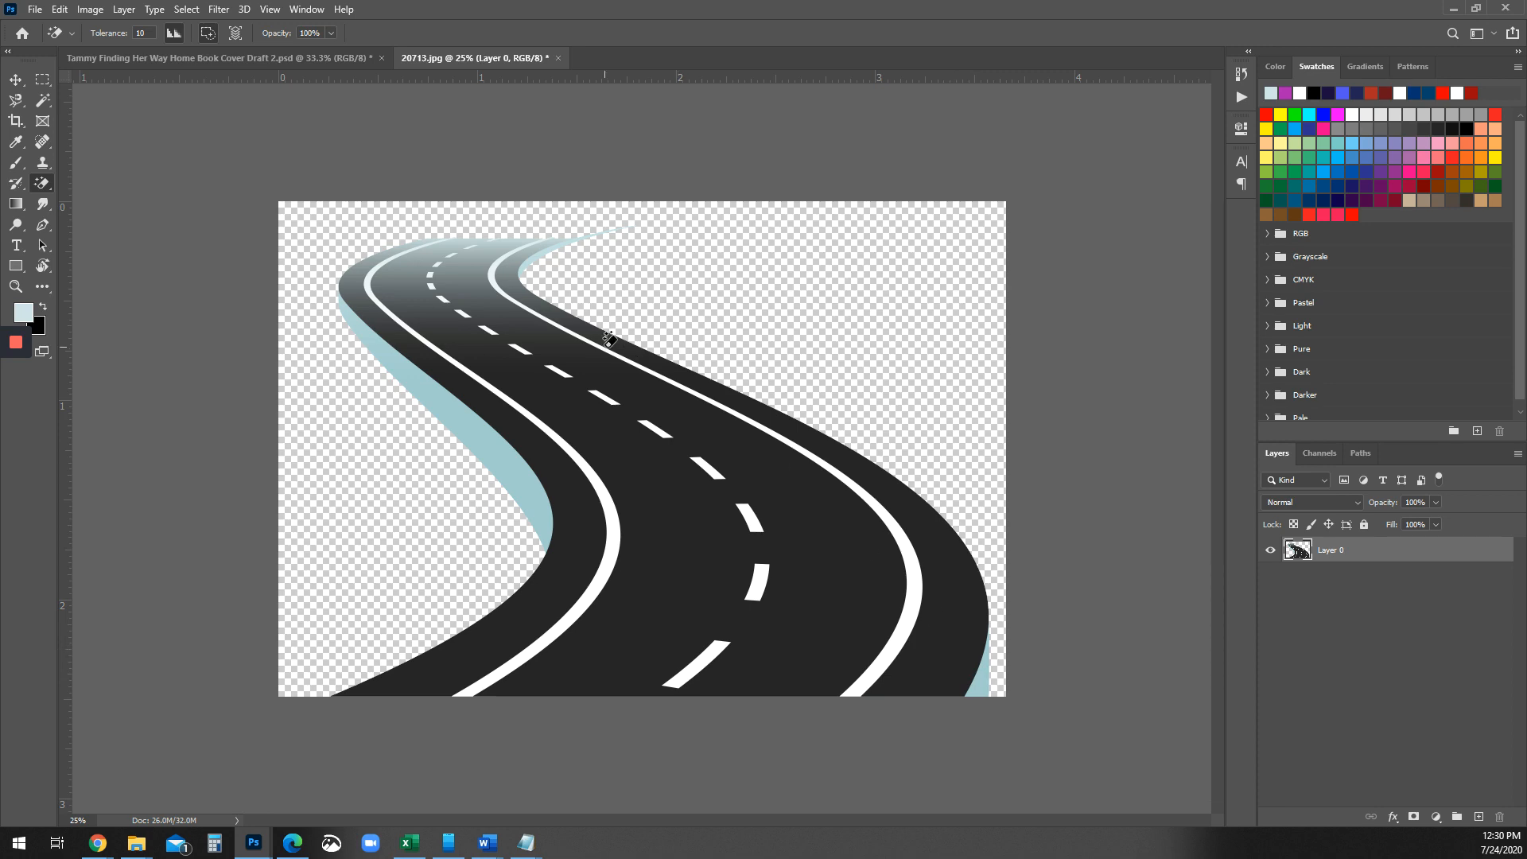
key("ctrl+z")
key("ctrl+z")
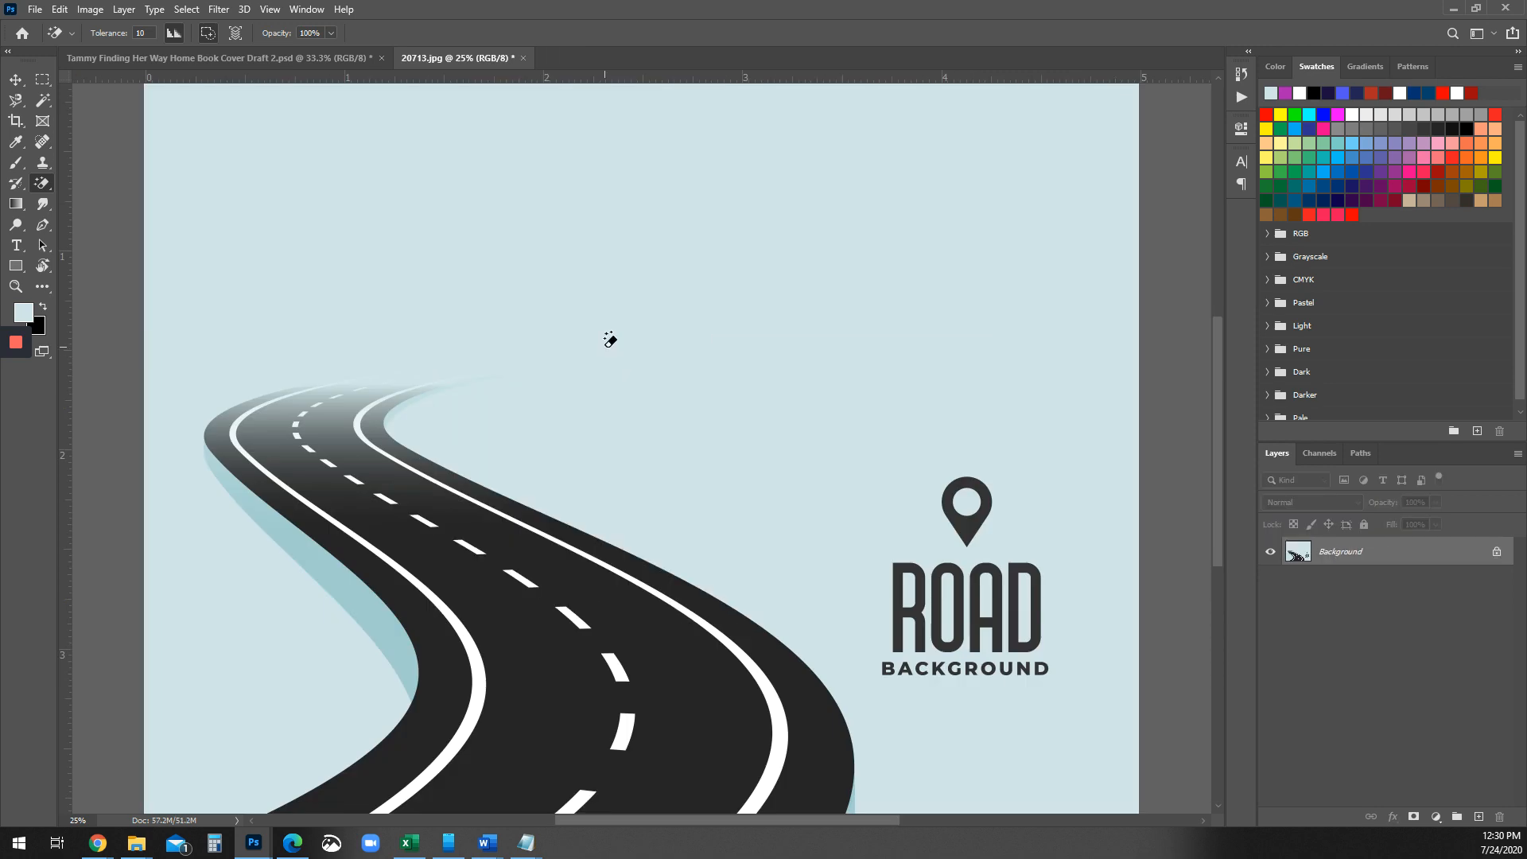
key("ctrl+minus")
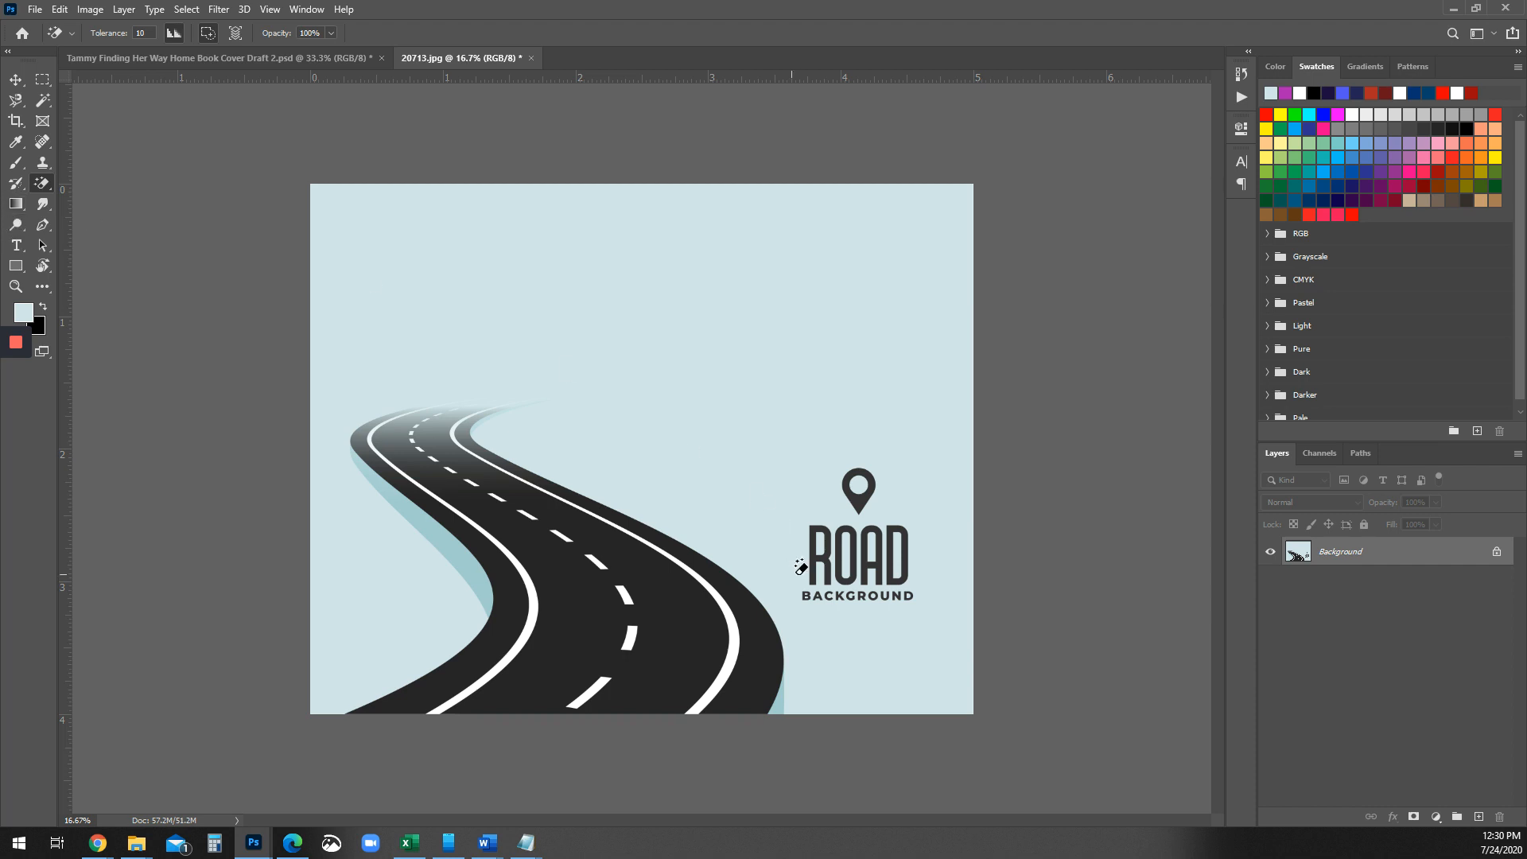
- Take the Eyedropper tool and check the light blue foreground color's values in the Color Picker, leaving it without changes
left_click(16, 143)
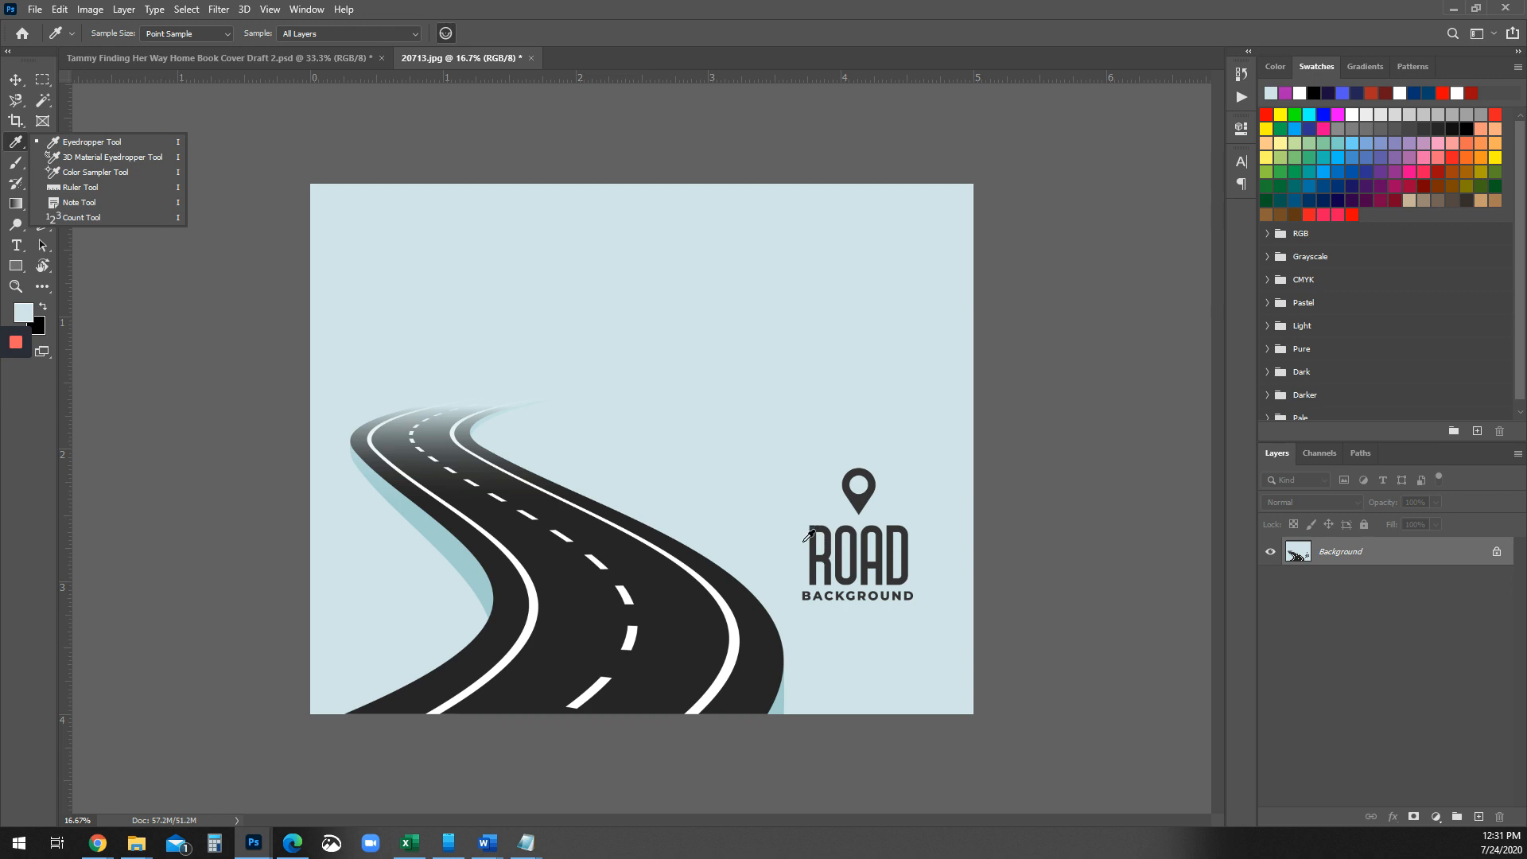
left_click(301, 197)
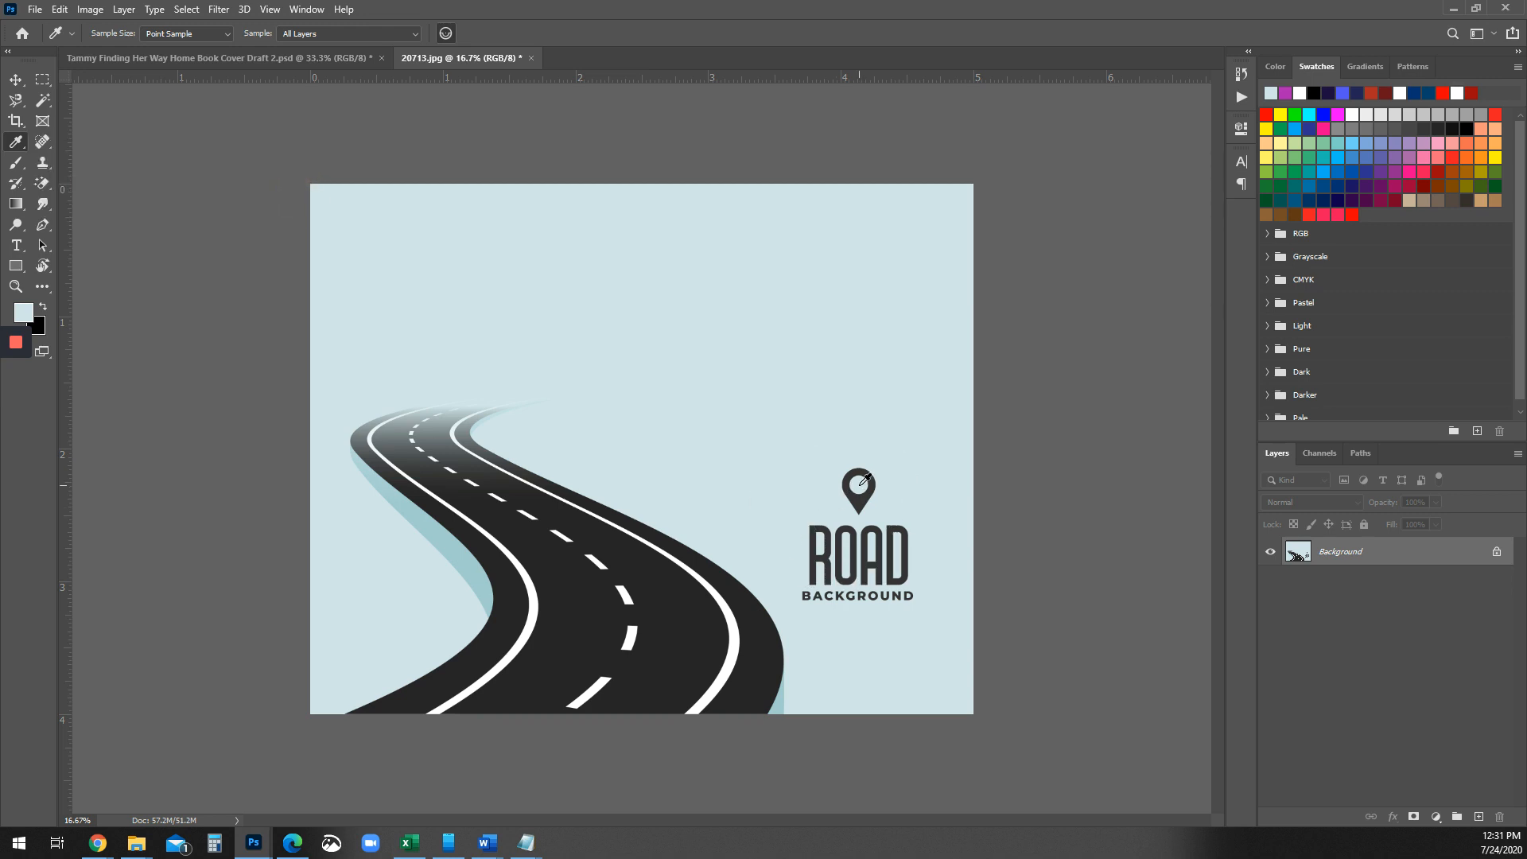
left_click(24, 313)
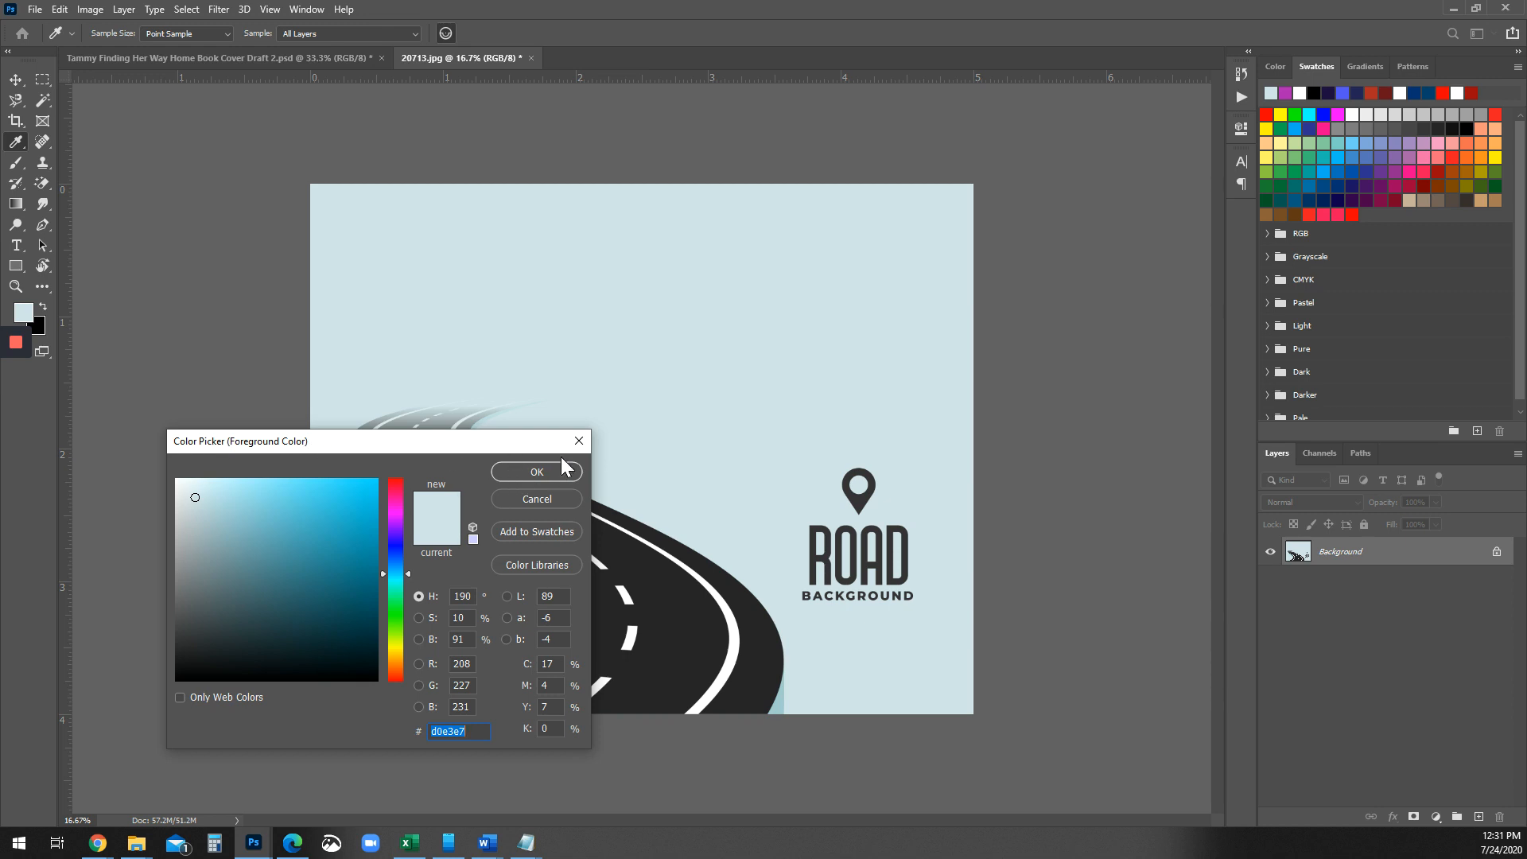
left_click(524, 498)
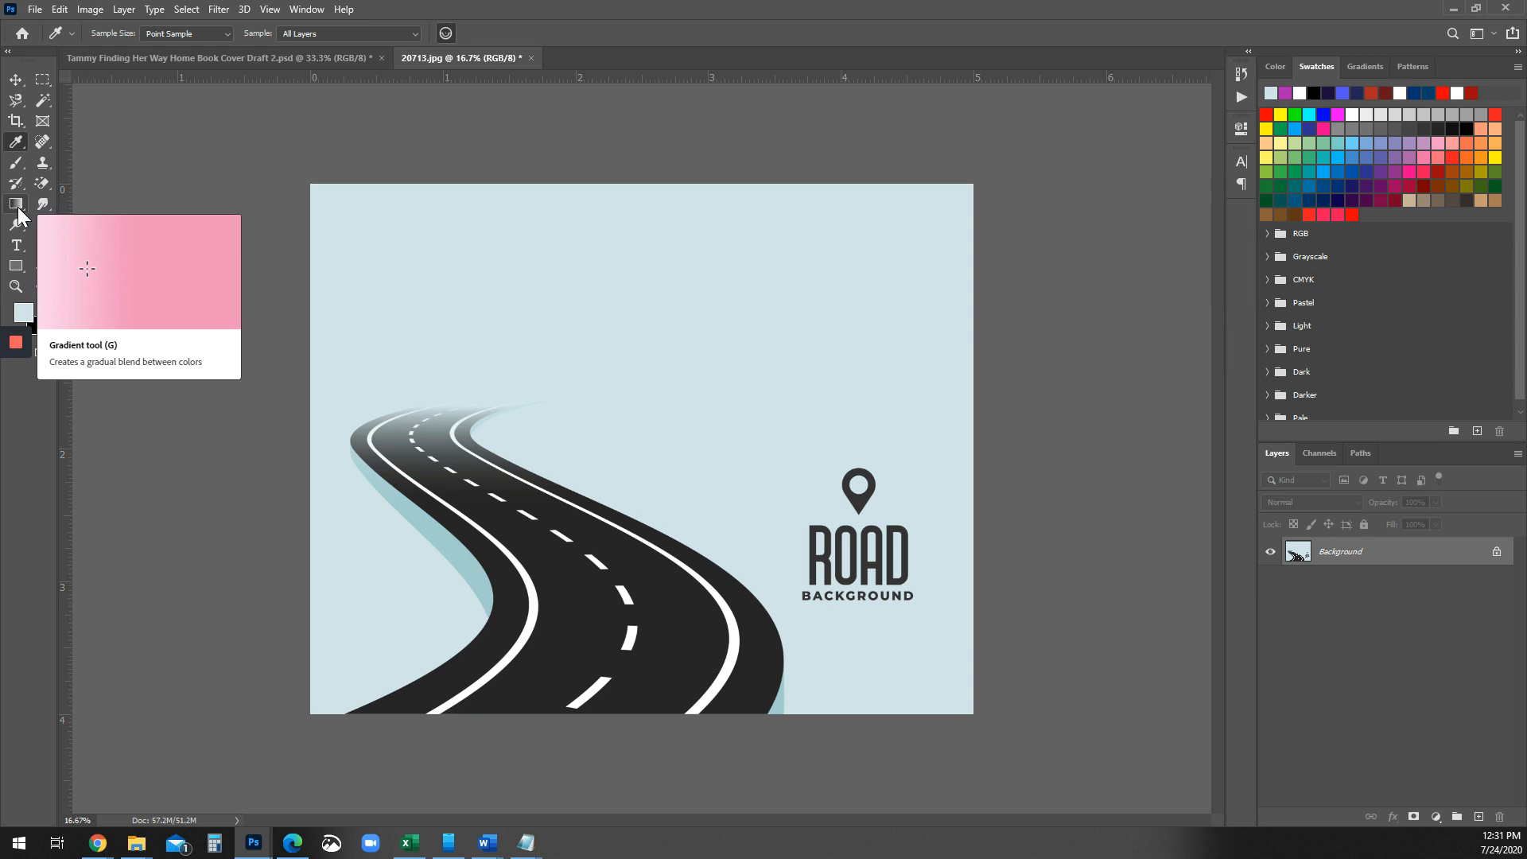
left_click(16, 207)
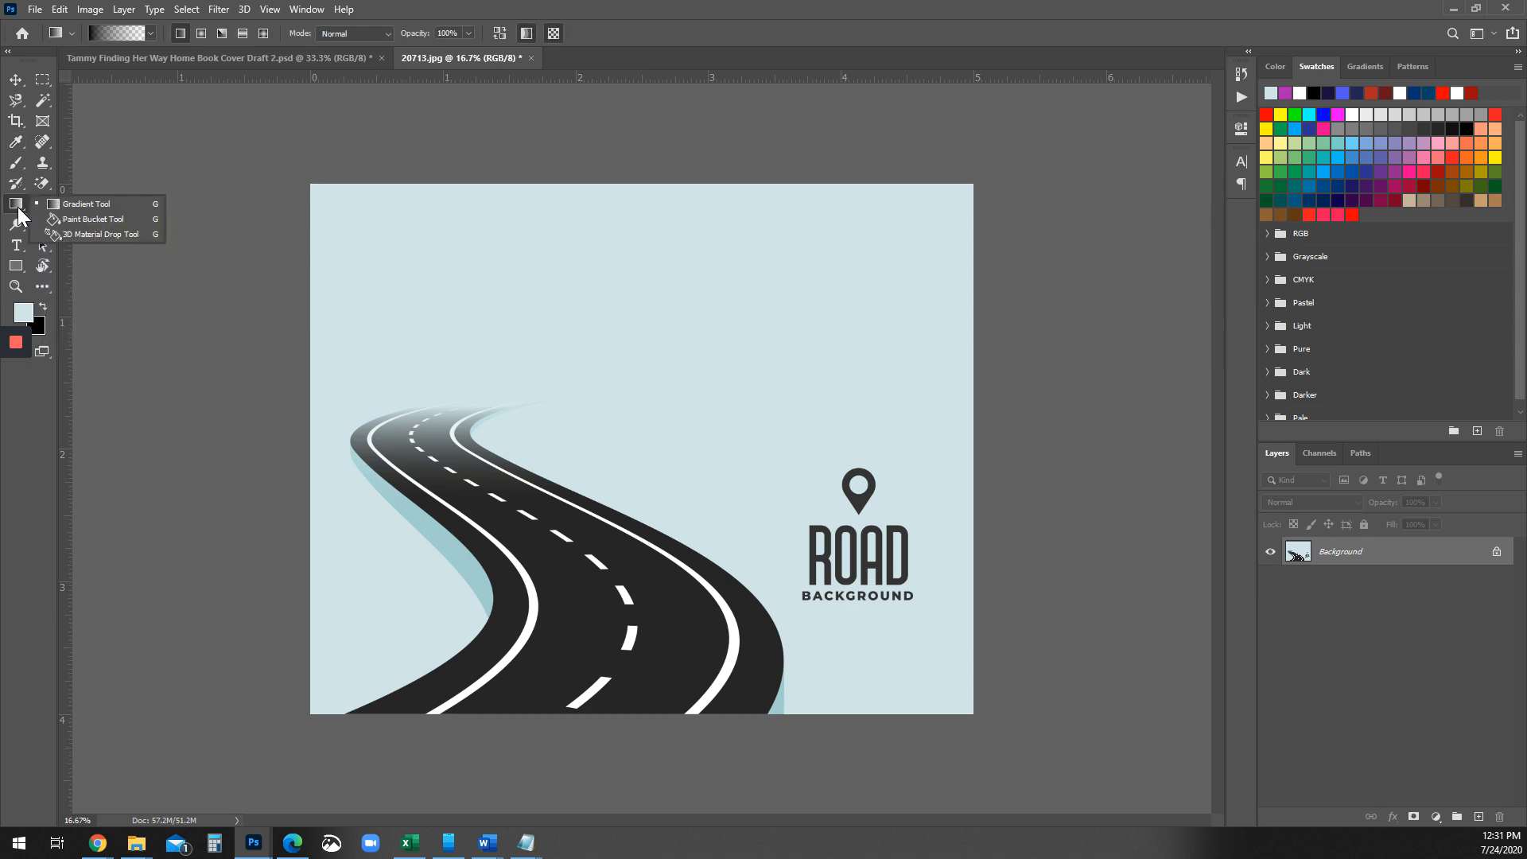
left_click(18, 208)
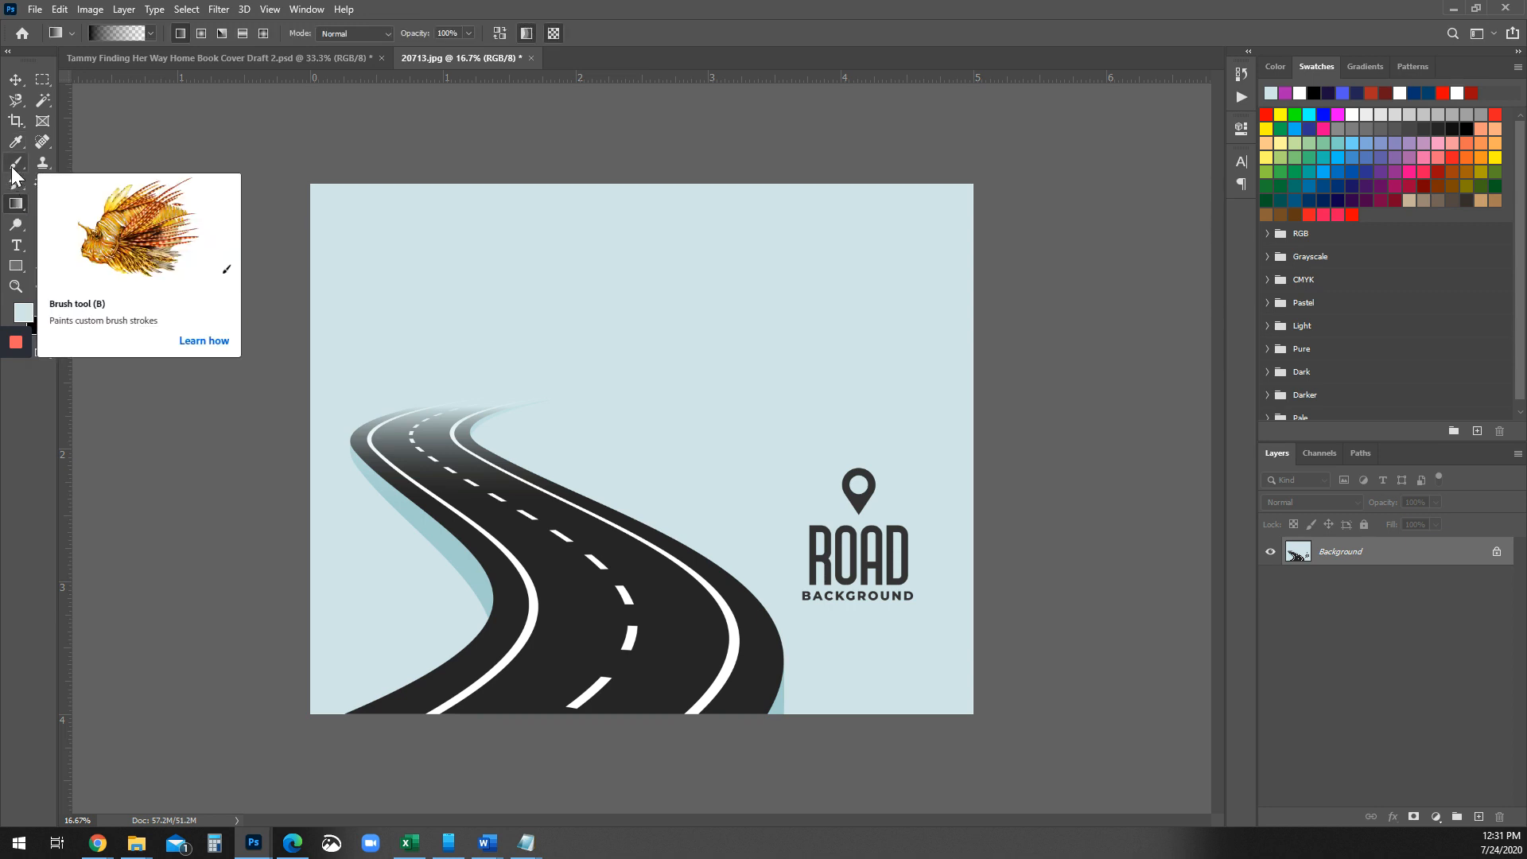
- Paint over the ROAD BACKGROUND logo and its location pin in light blue using a brush of about 196 px
left_click(12, 167)
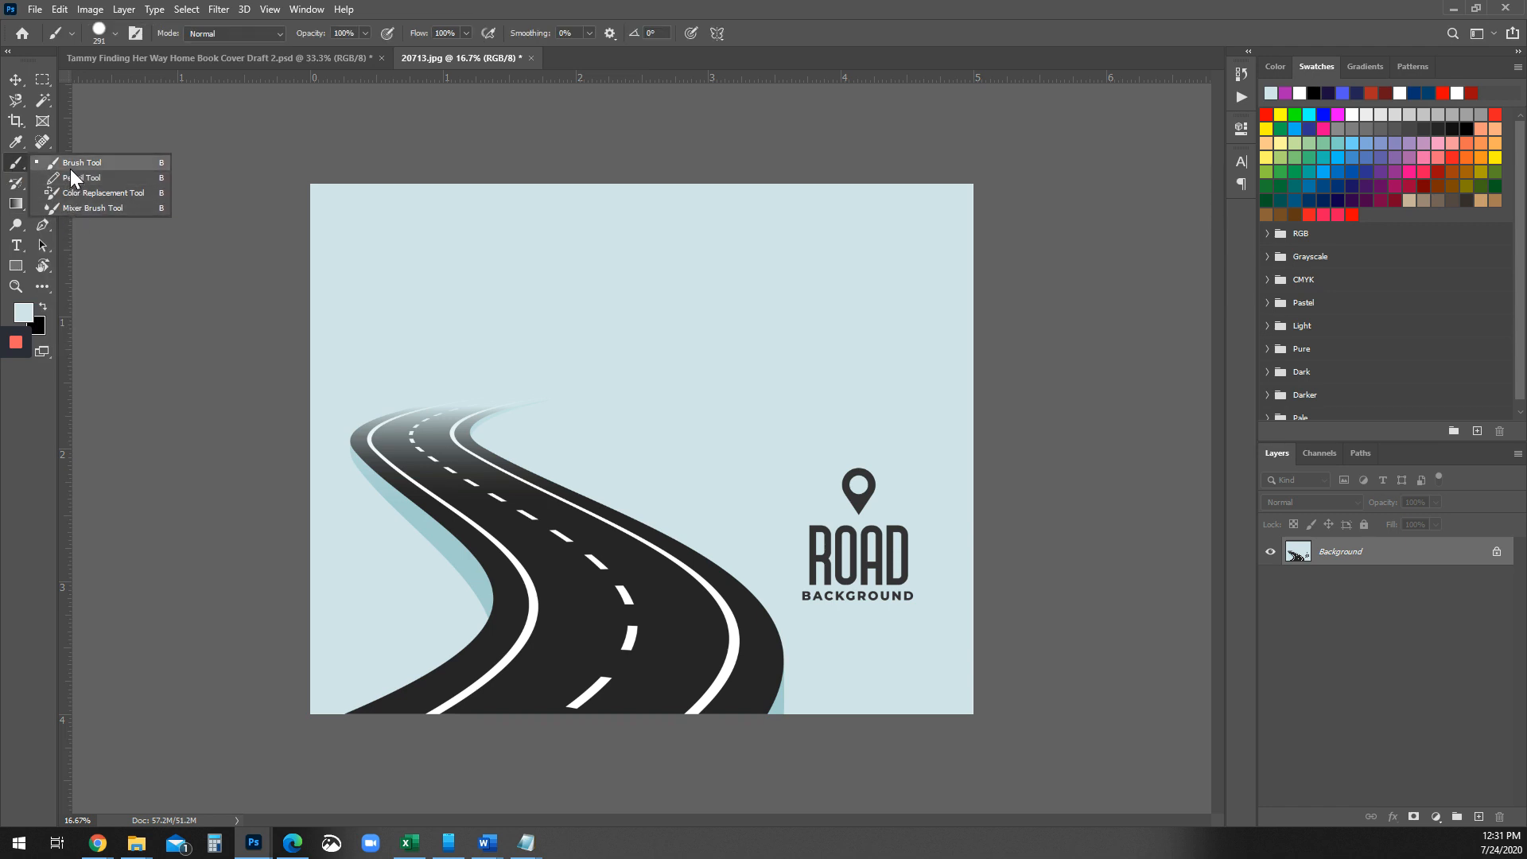
left_click(16, 165)
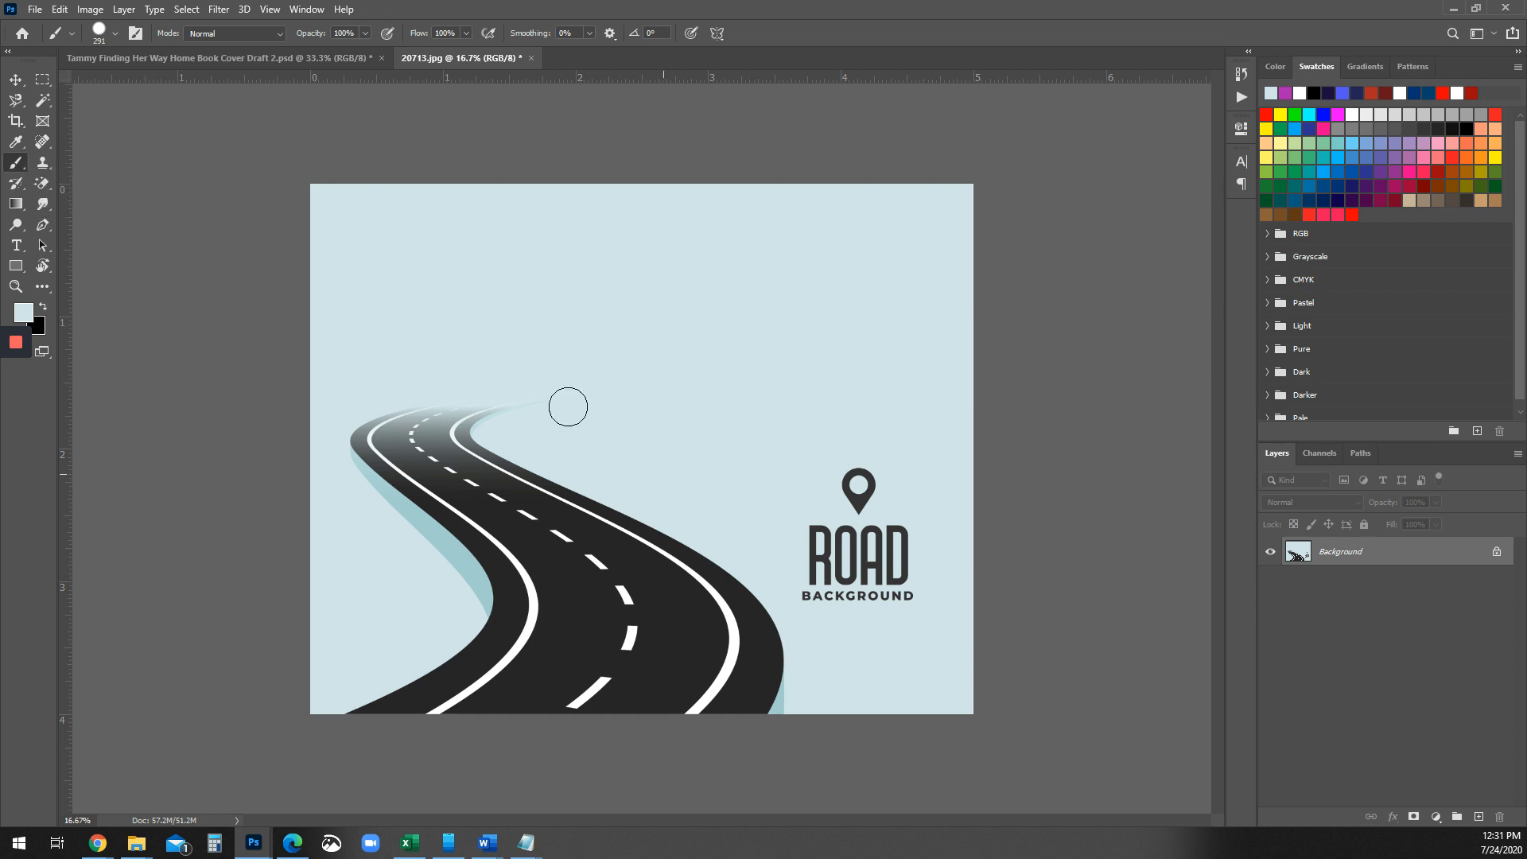
left_click(115, 34)
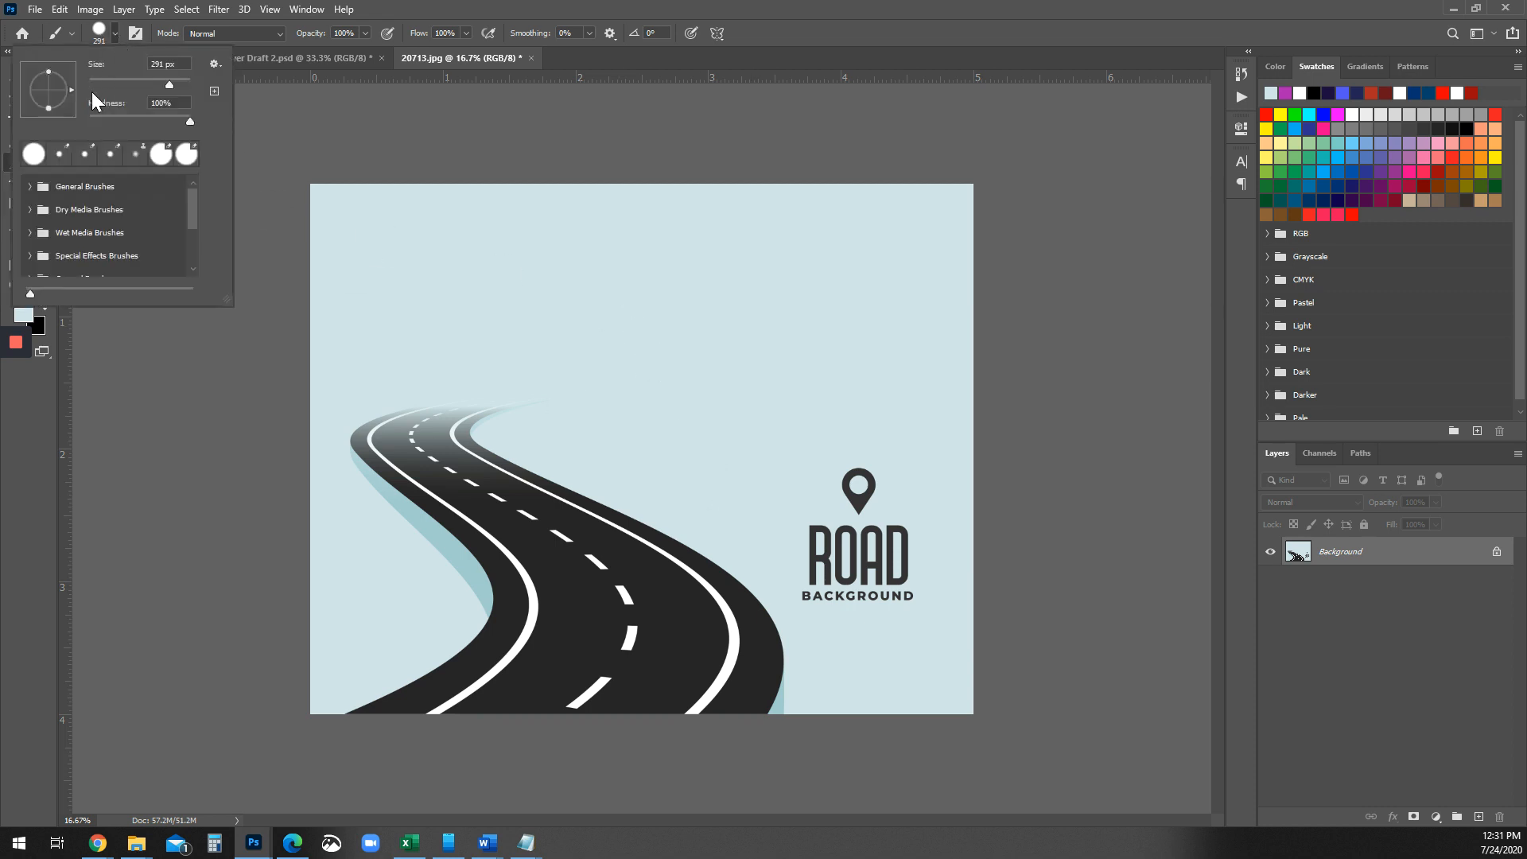
left_click_drag(147, 90, 92, 83)
left_click_drag(89, 84, 154, 84)
mouse_move(874, 479)
left_mouse_down()
mouse_move(843, 476)
mouse_move(867, 477)
mouse_move(875, 494)
mouse_move(843, 497)
mouse_move(875, 510)
mouse_move(822, 534)
mouse_move(813, 607)
mouse_move(839, 535)
mouse_move(847, 599)
mouse_move(872, 575)
mouse_move(873, 536)
mouse_move(893, 610)
mouse_move(913, 547)
mouse_move(899, 521)
mouse_move(893, 587)
left_mouse_up()
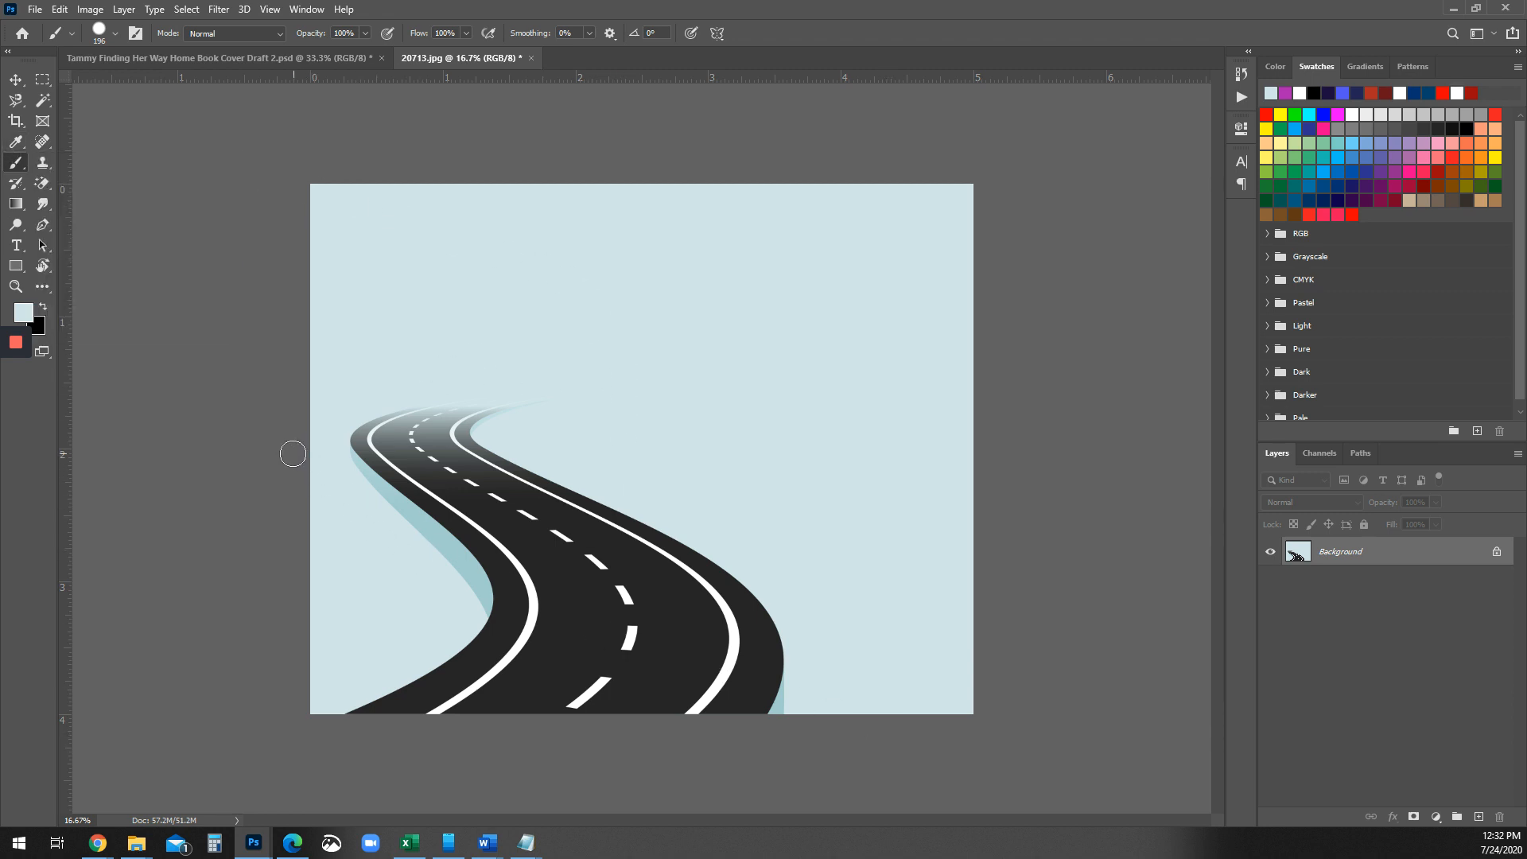
- Cover the teal shadows beside the road with the light blue foreground color using the Brush and Paint Bucket tools
mouse_move(468, 558)
left_mouse_down()
mouse_move(463, 601)
mouse_move(480, 601)
mouse_move(440, 578)
left_mouse_up()
left_click(16, 206)
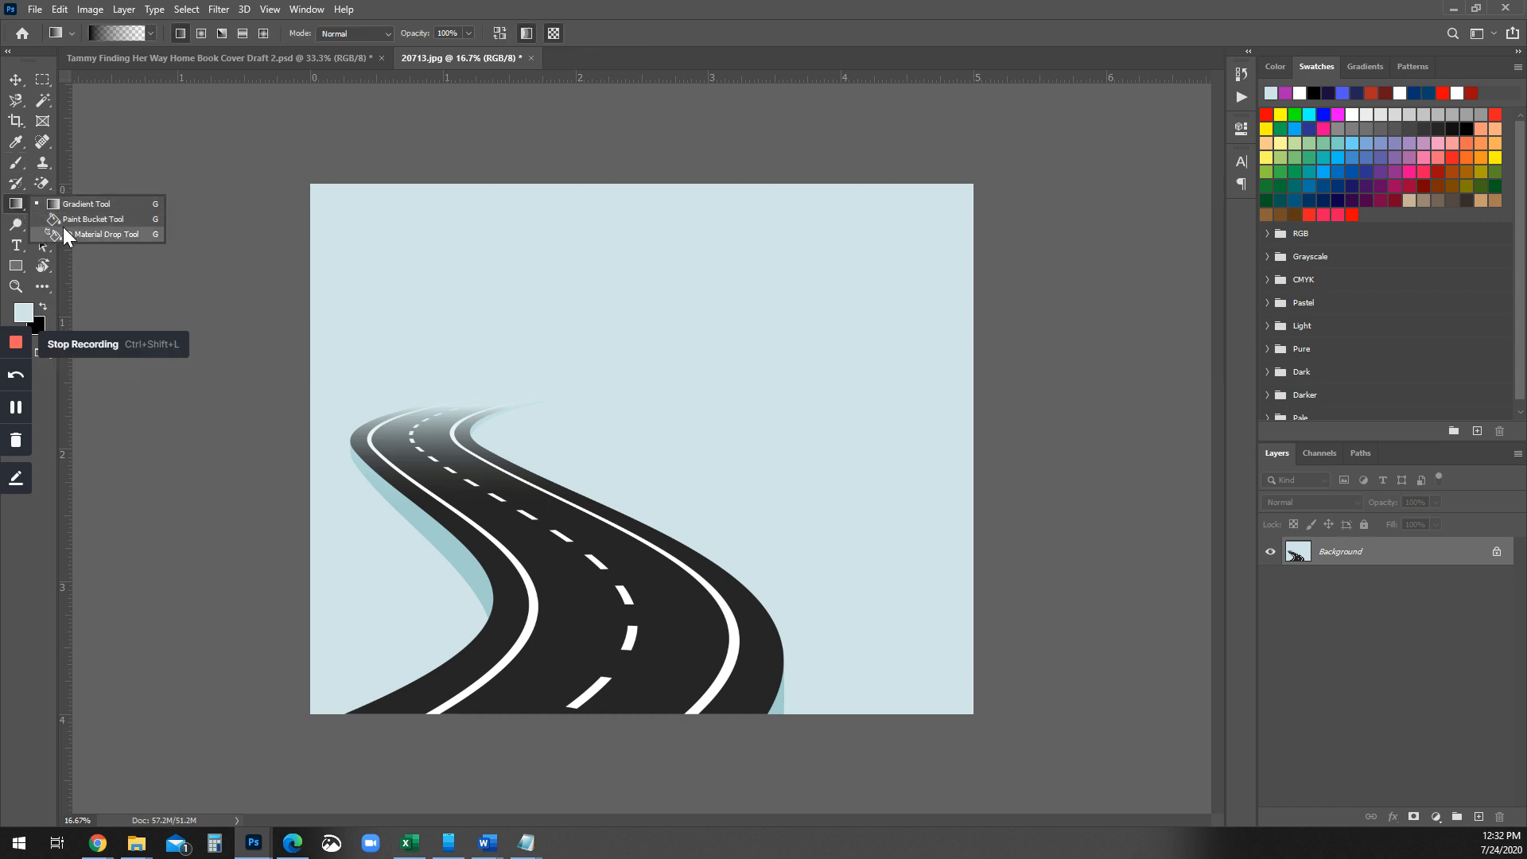
left_click(63, 223)
right_click(17, 207)
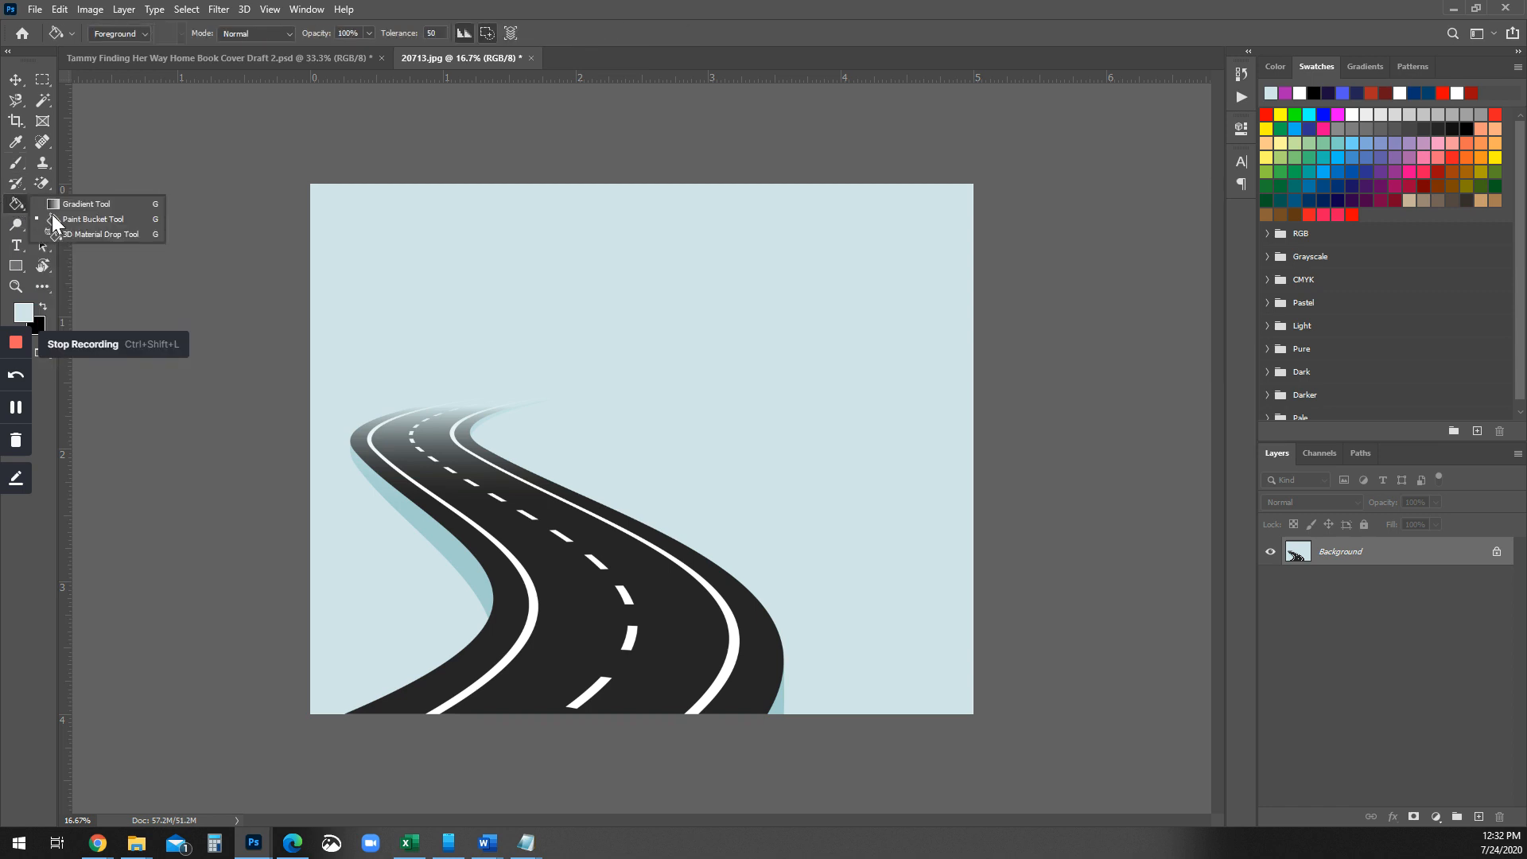
left_click(48, 221)
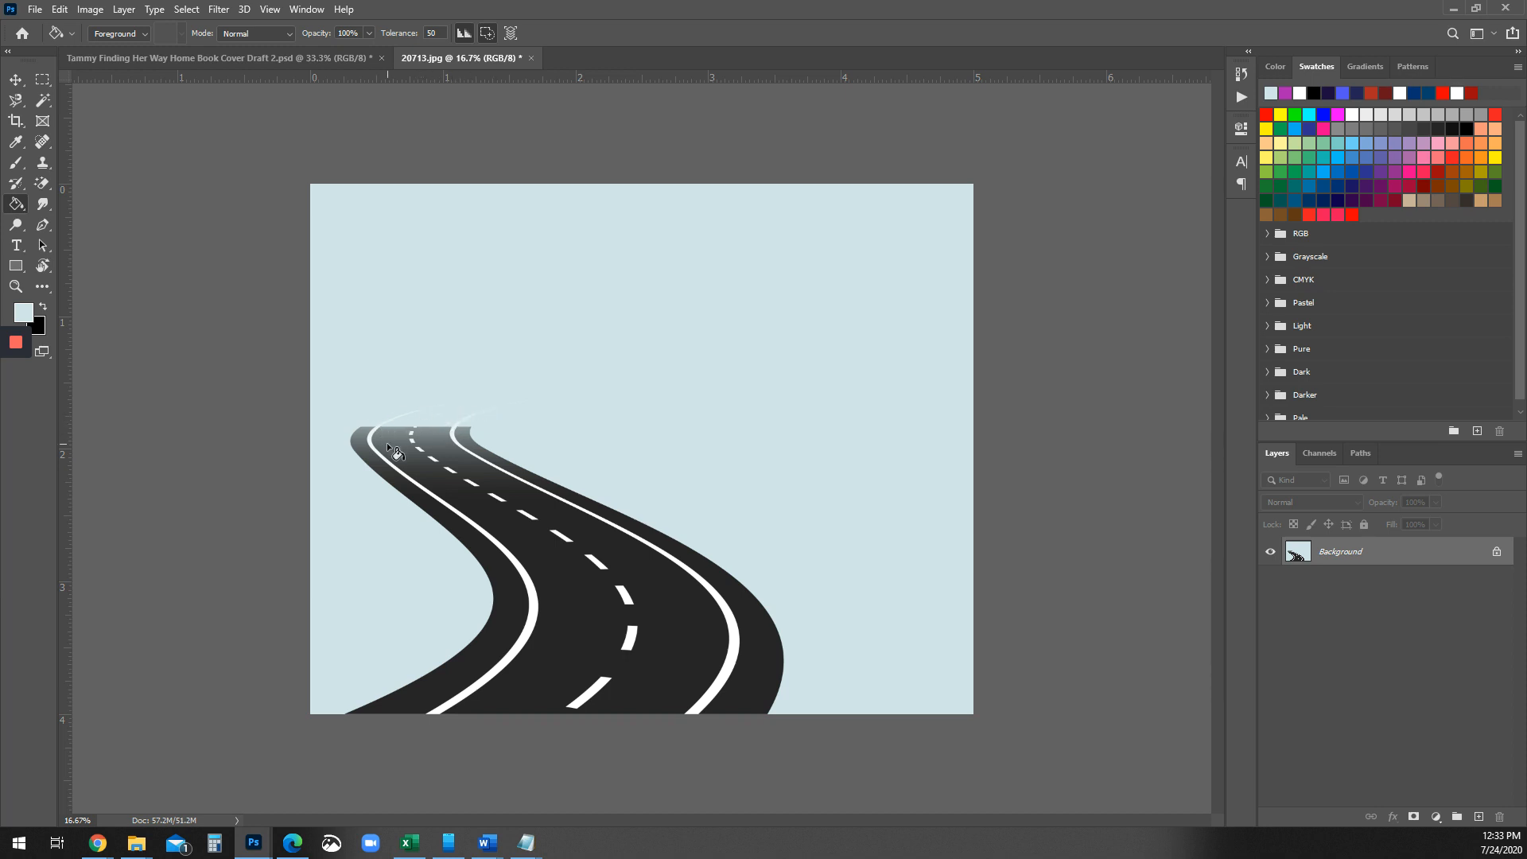
- Undo the shadow fills and refill the teal areas beside the road in light blue with the Paint Bucket tolerance at 20
key("ctrl+z")
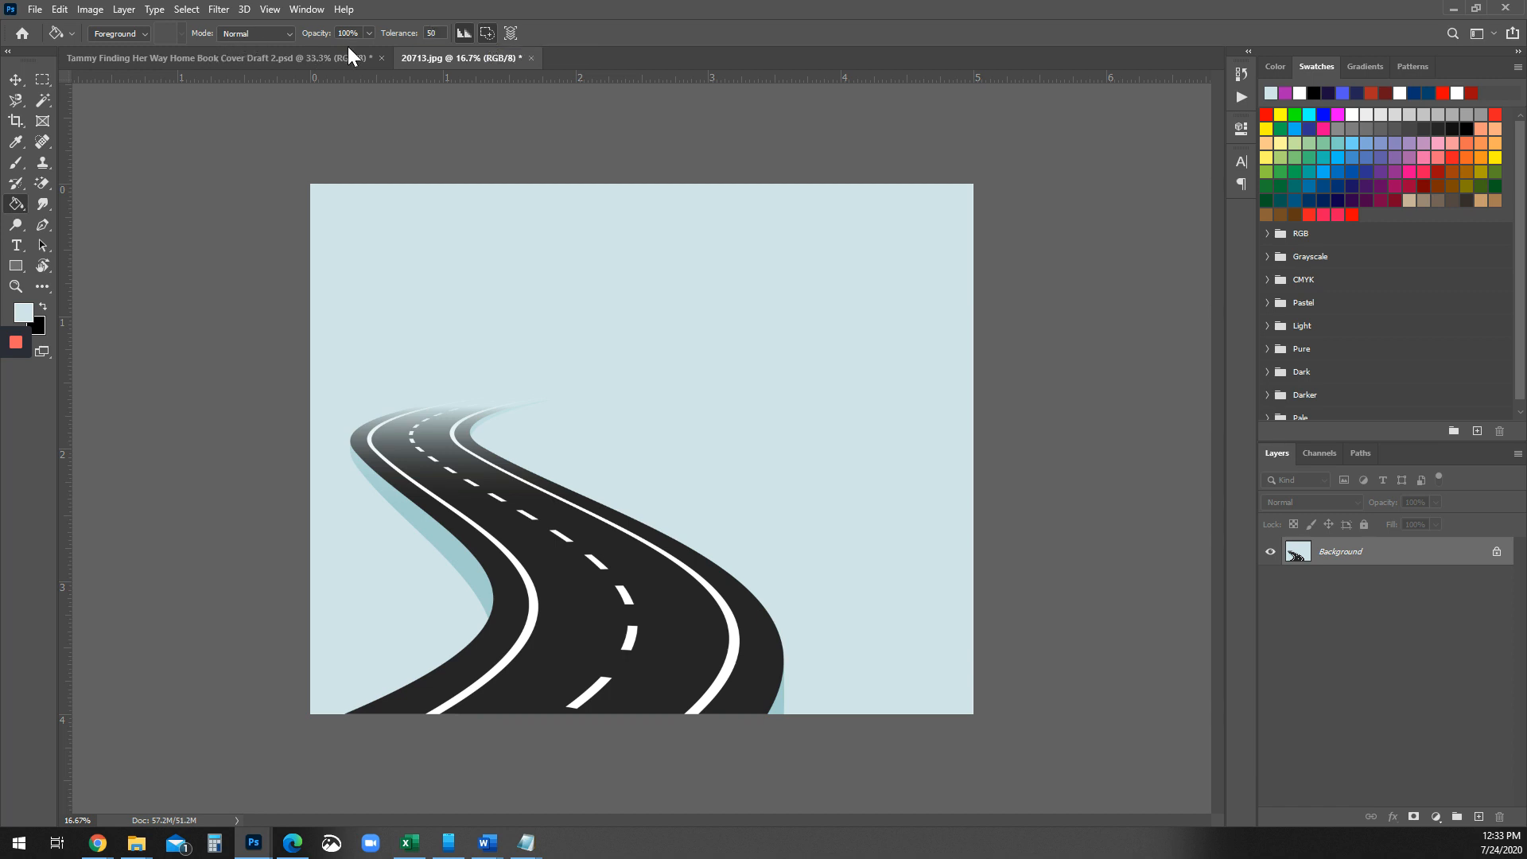
left_click(432, 34)
left_click(393, 497)
left_click(780, 703)
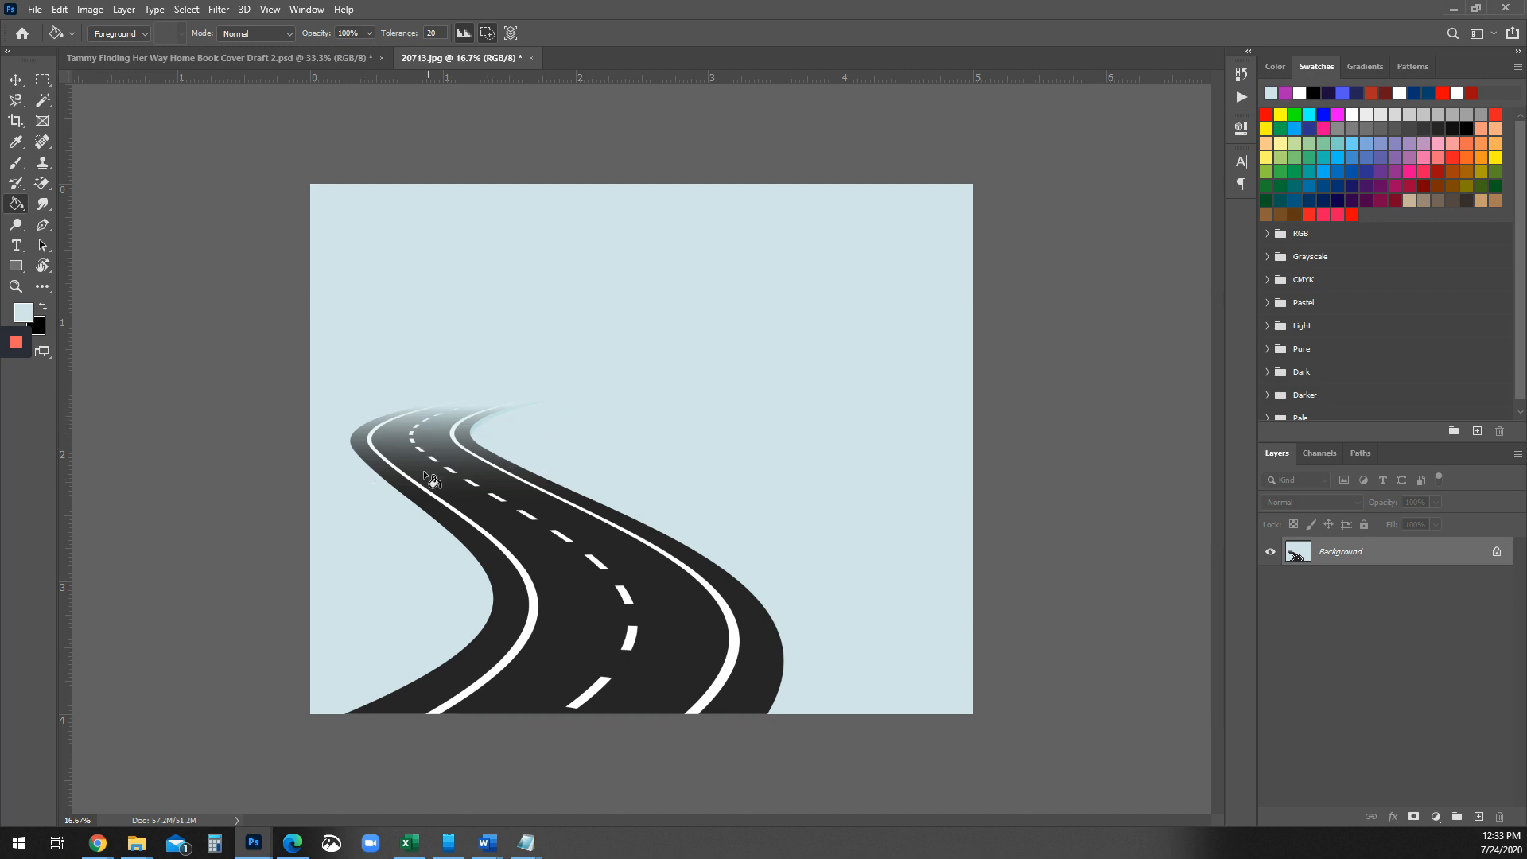
- Crop the road image closely around the road to about 4 by 2.3 in, trimming the empty background above and beside it
left_click(21, 121)
left_click_drag(964, 192, 856, 283)
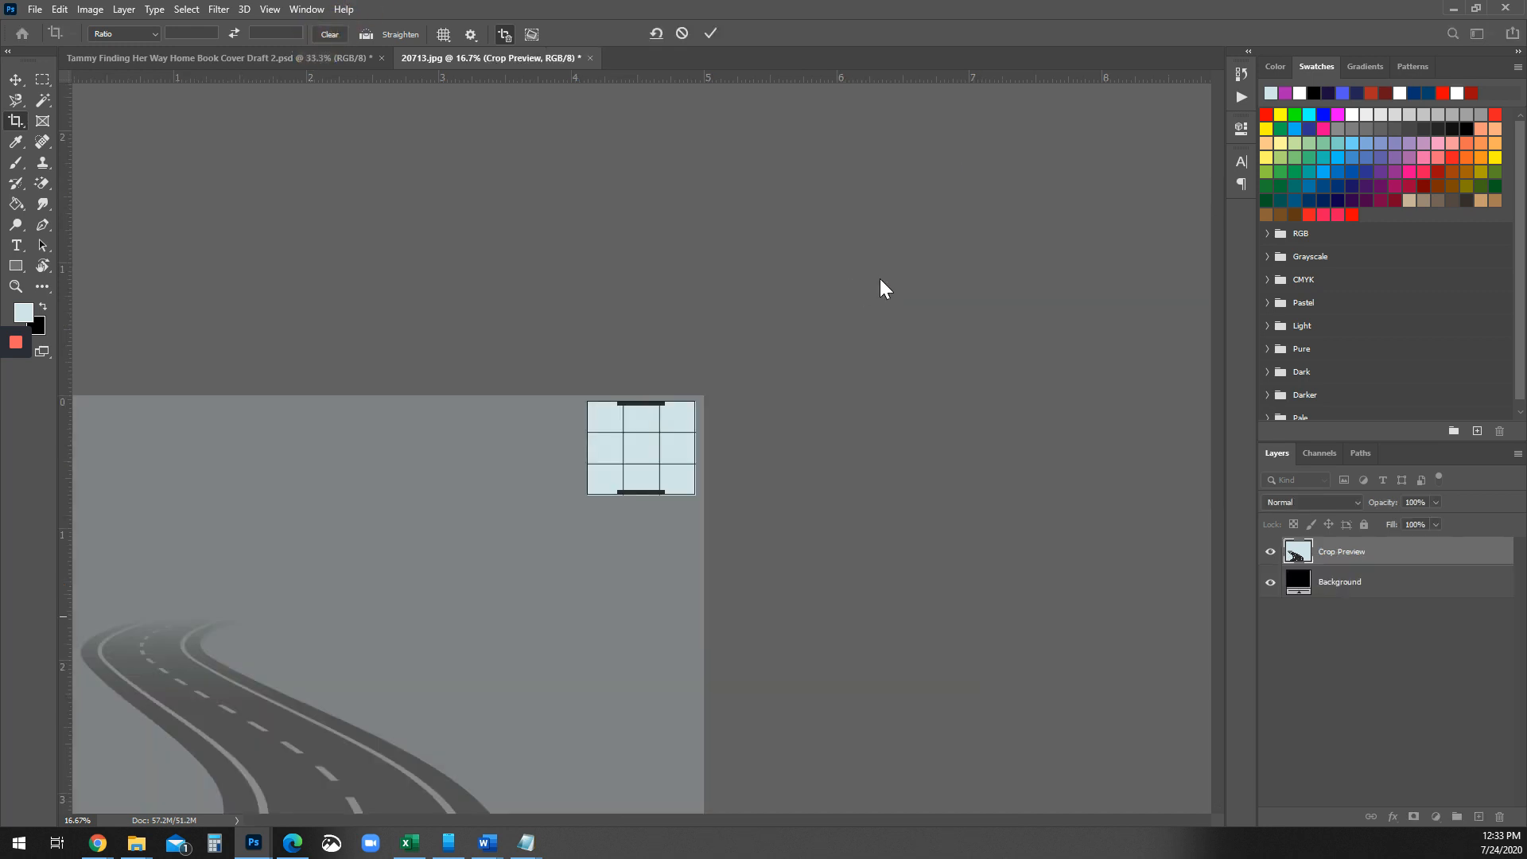
key("Escape")
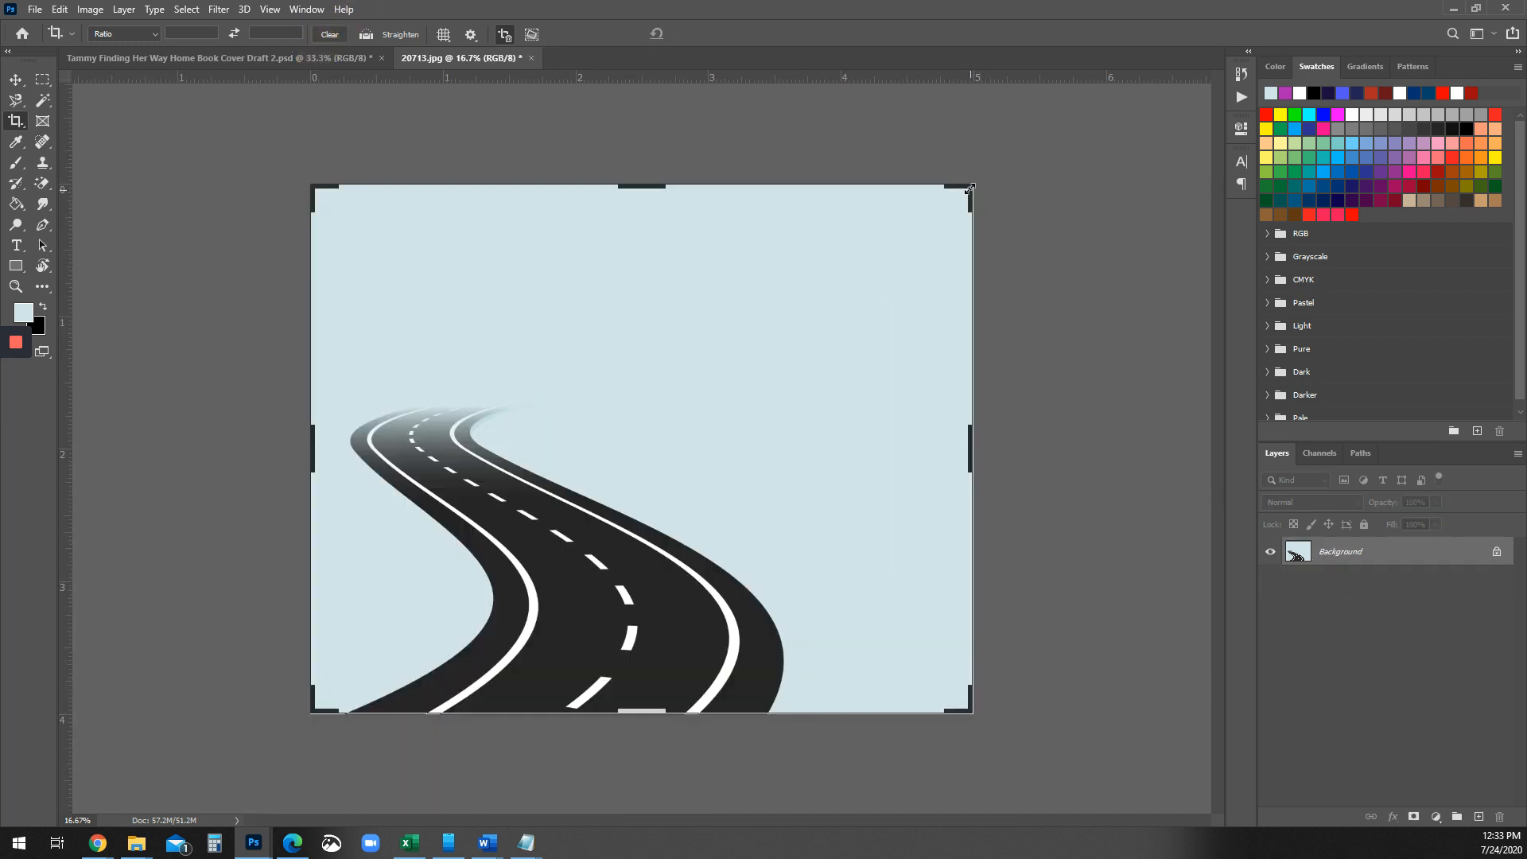
left_click_drag(970, 188, 901, 275)
left_click(710, 34)
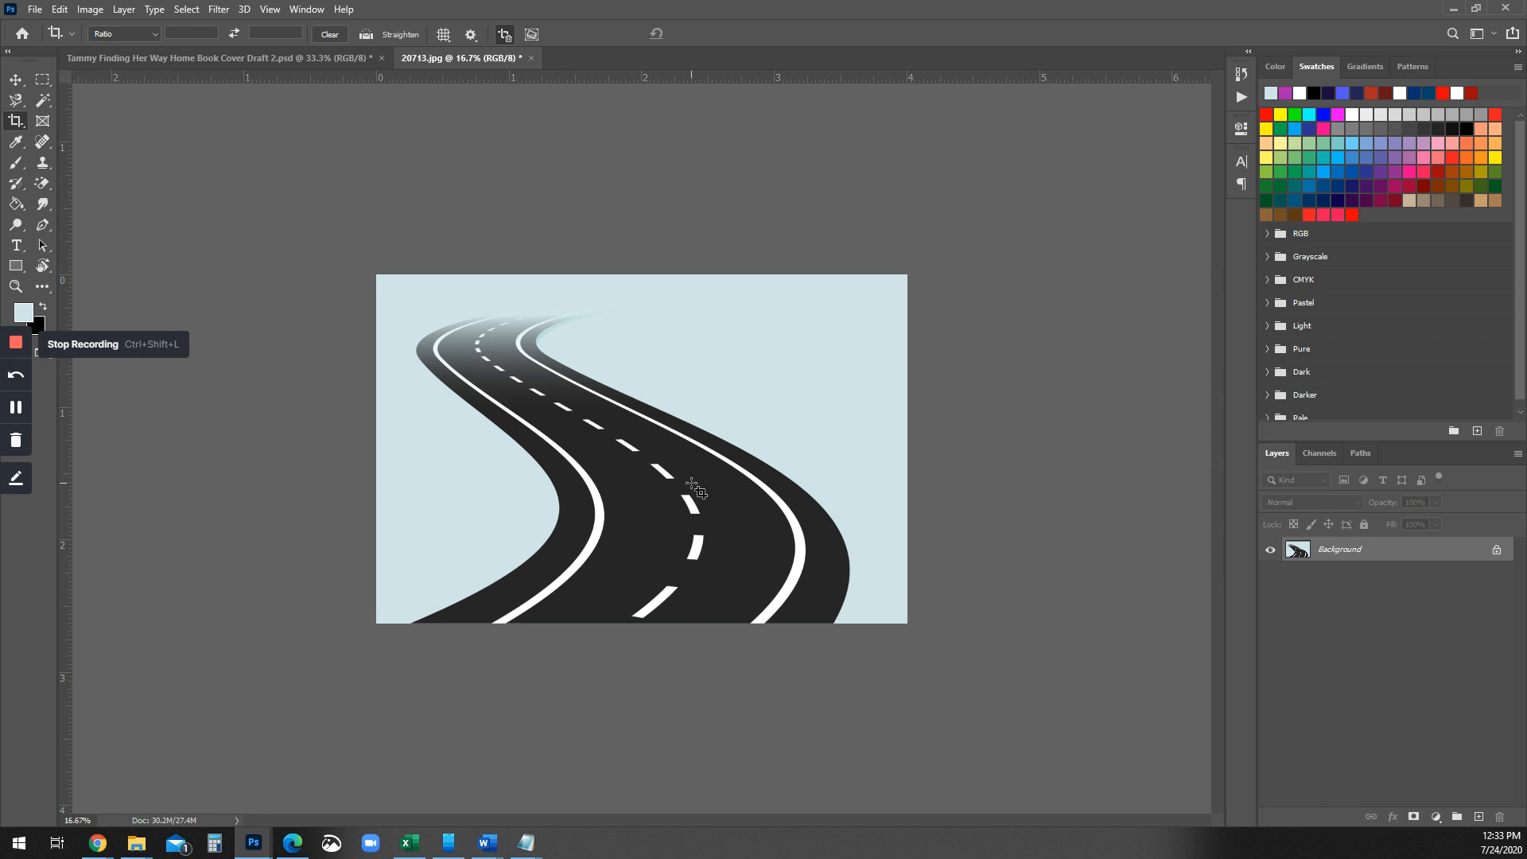
left_click(16, 122)
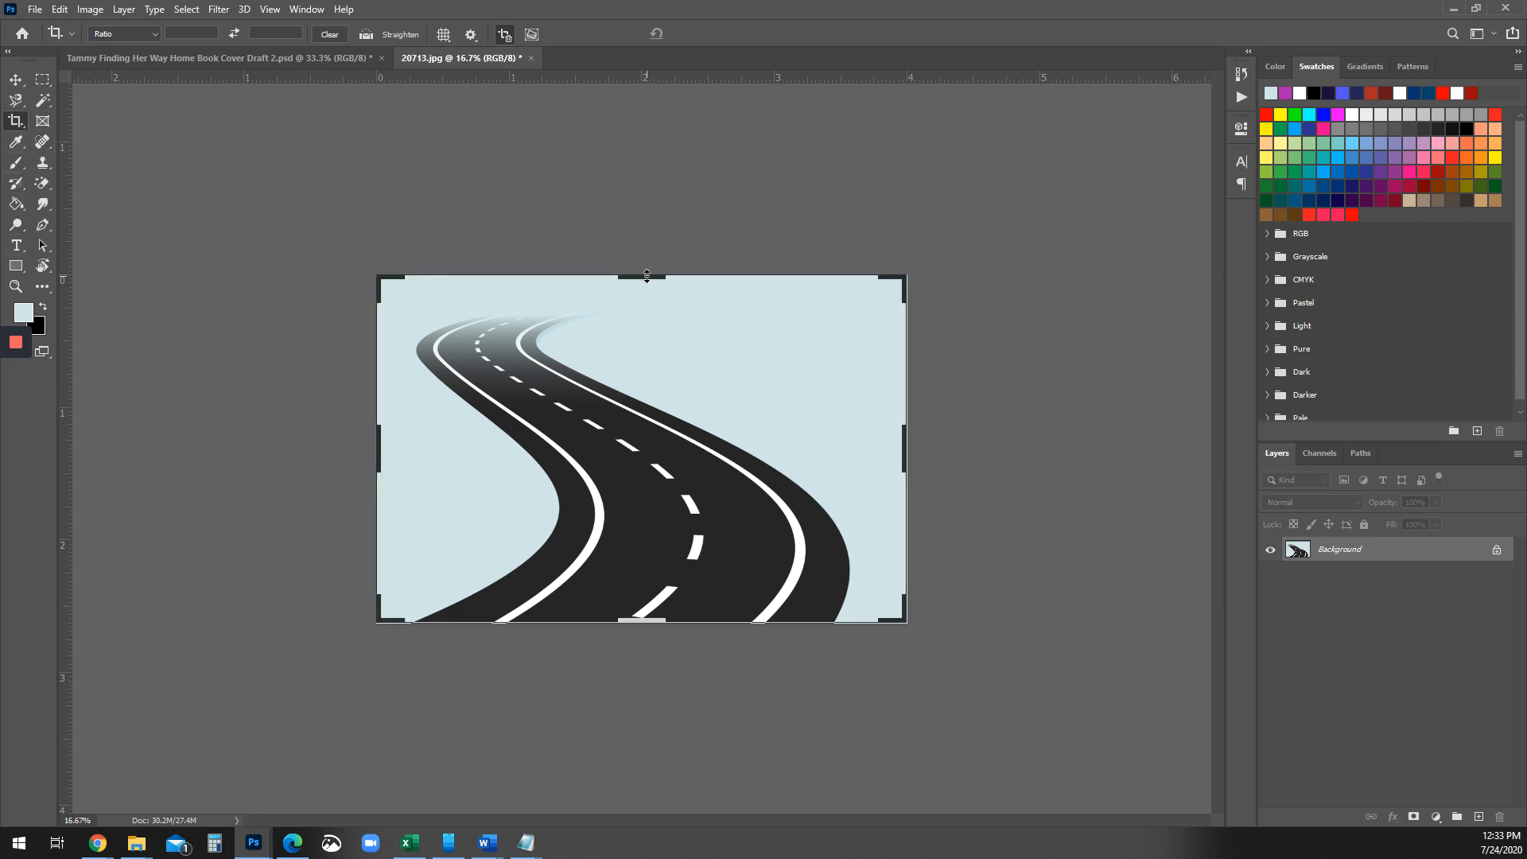
left_click_drag(646, 276, 644, 294)
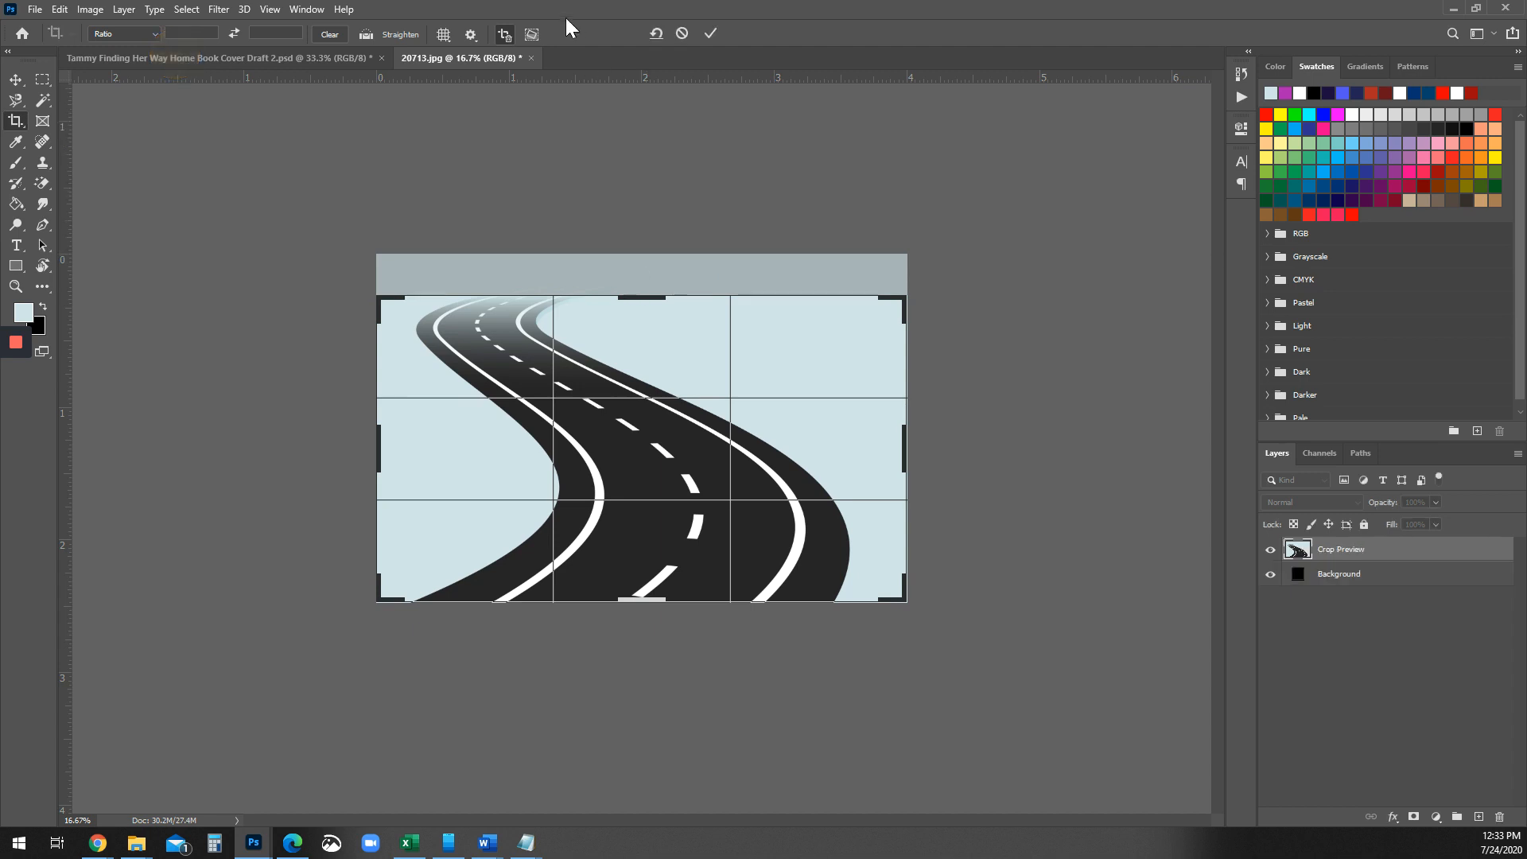
left_click(708, 33)
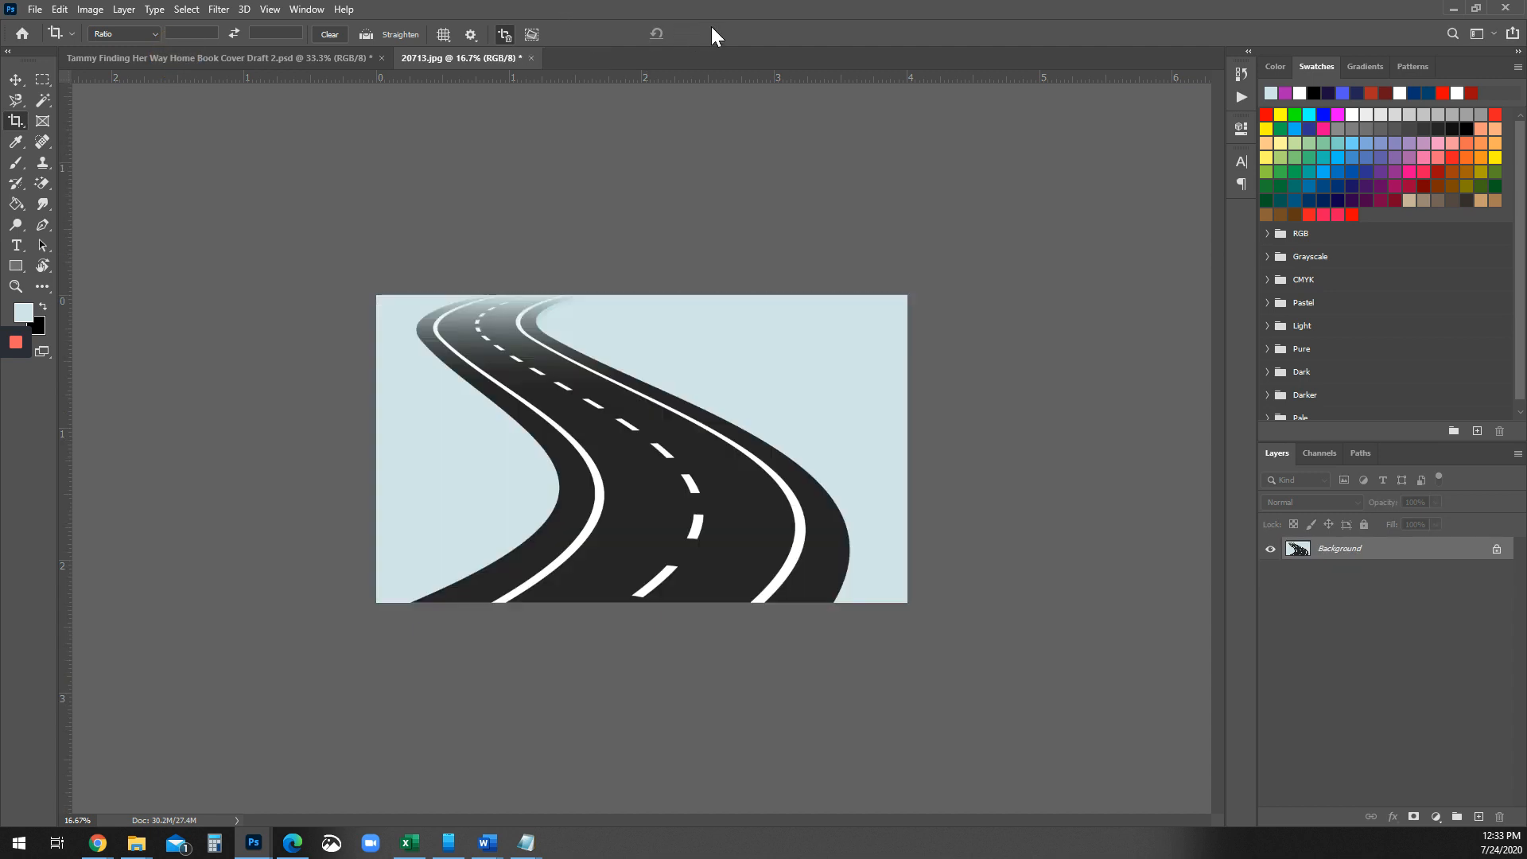
- Erase the light blue background on both sides of the road with the Magic Eraser at tolerance 10
left_click(44, 188)
left_click(429, 455)
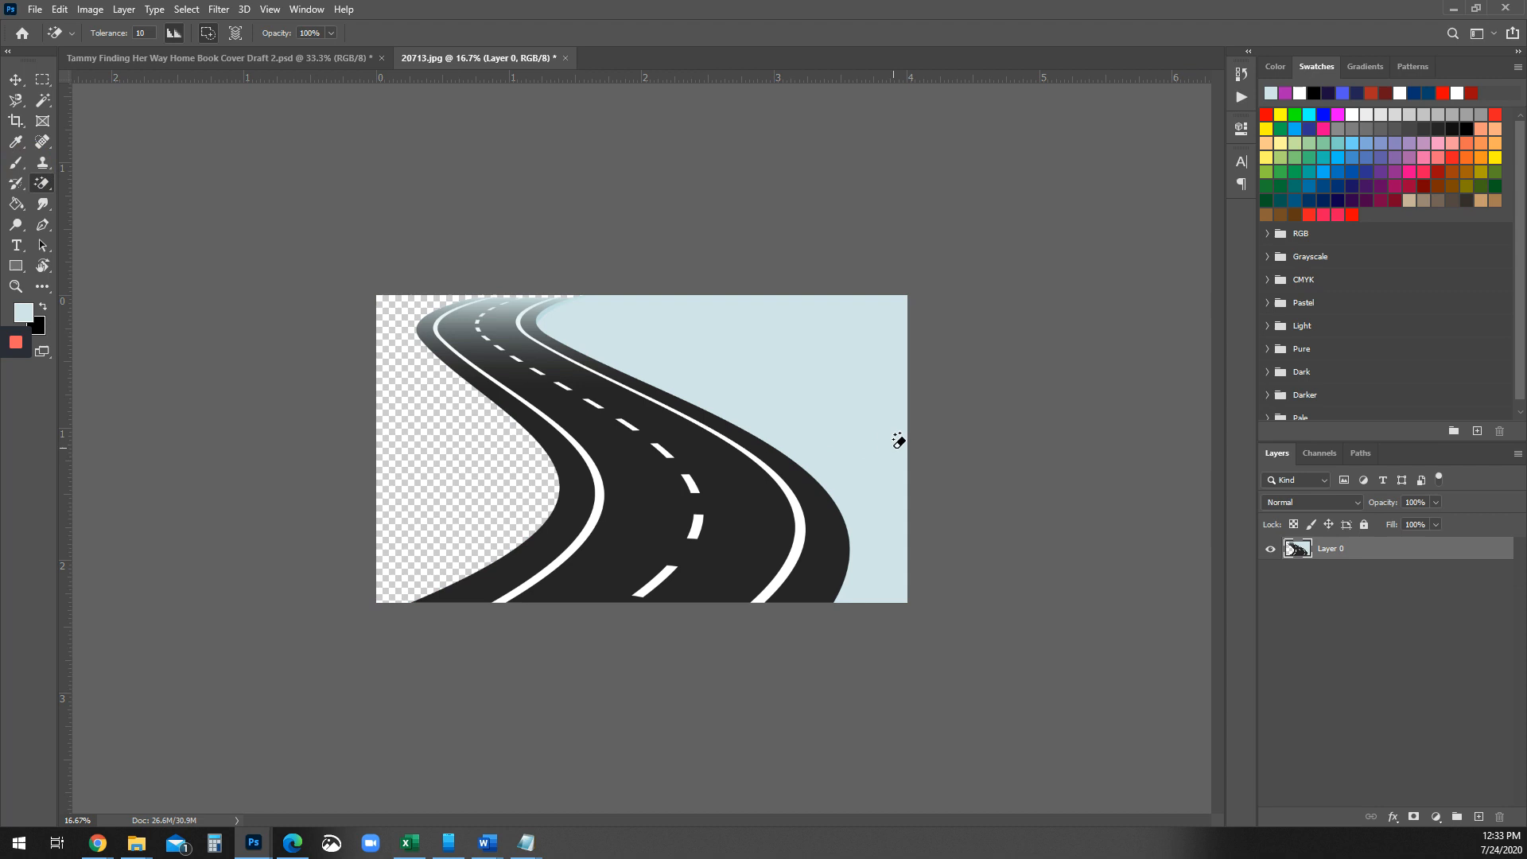
left_click(866, 466)
- Float the road image in its own window, copy the road into the book cover document, and minimize the road window
left_click(16, 79)
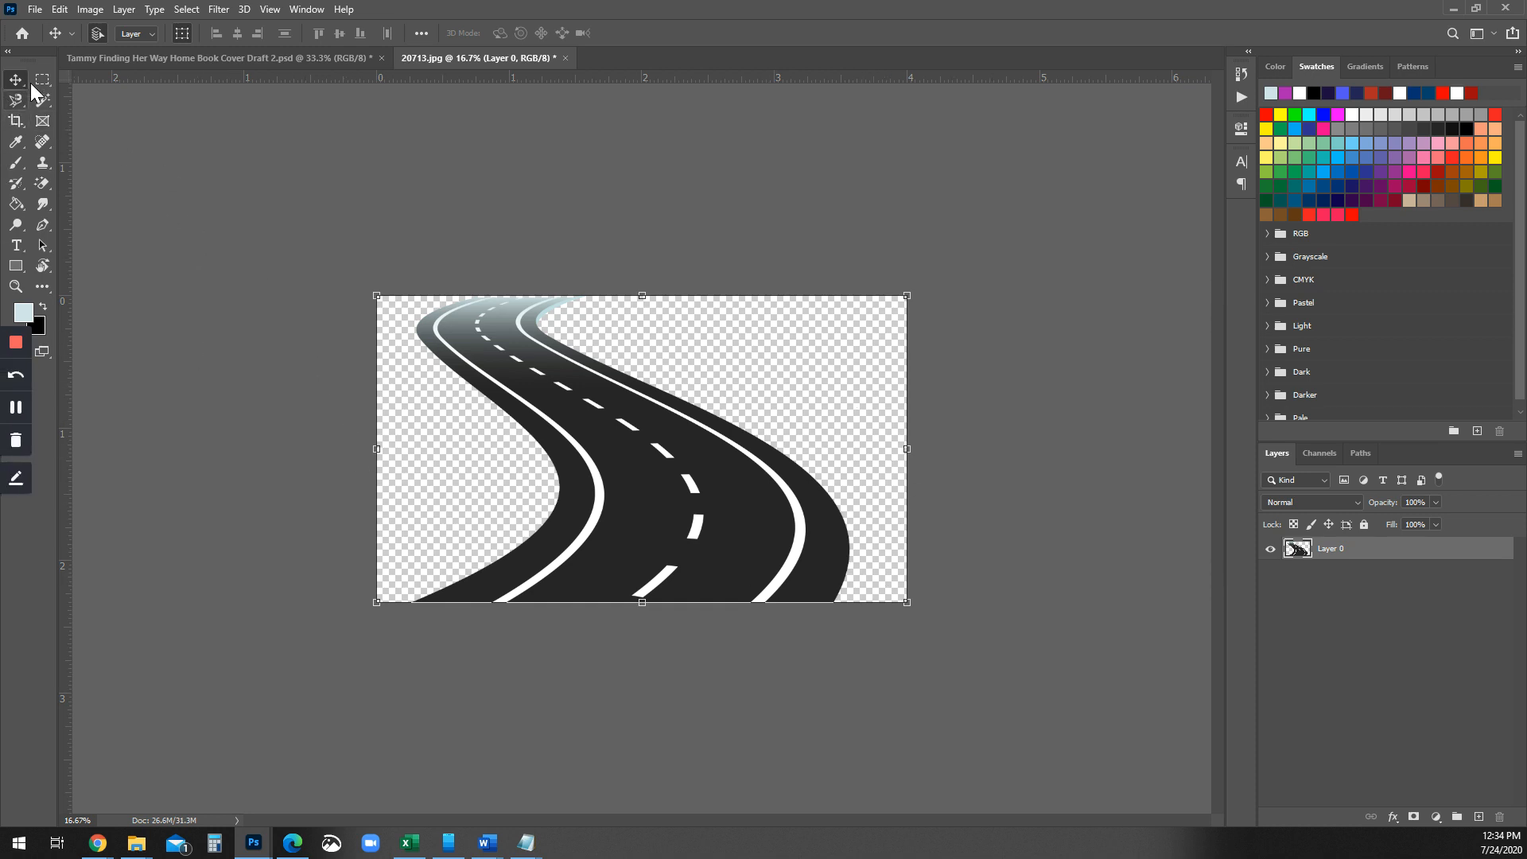
left_click_drag(471, 57, 919, 190)
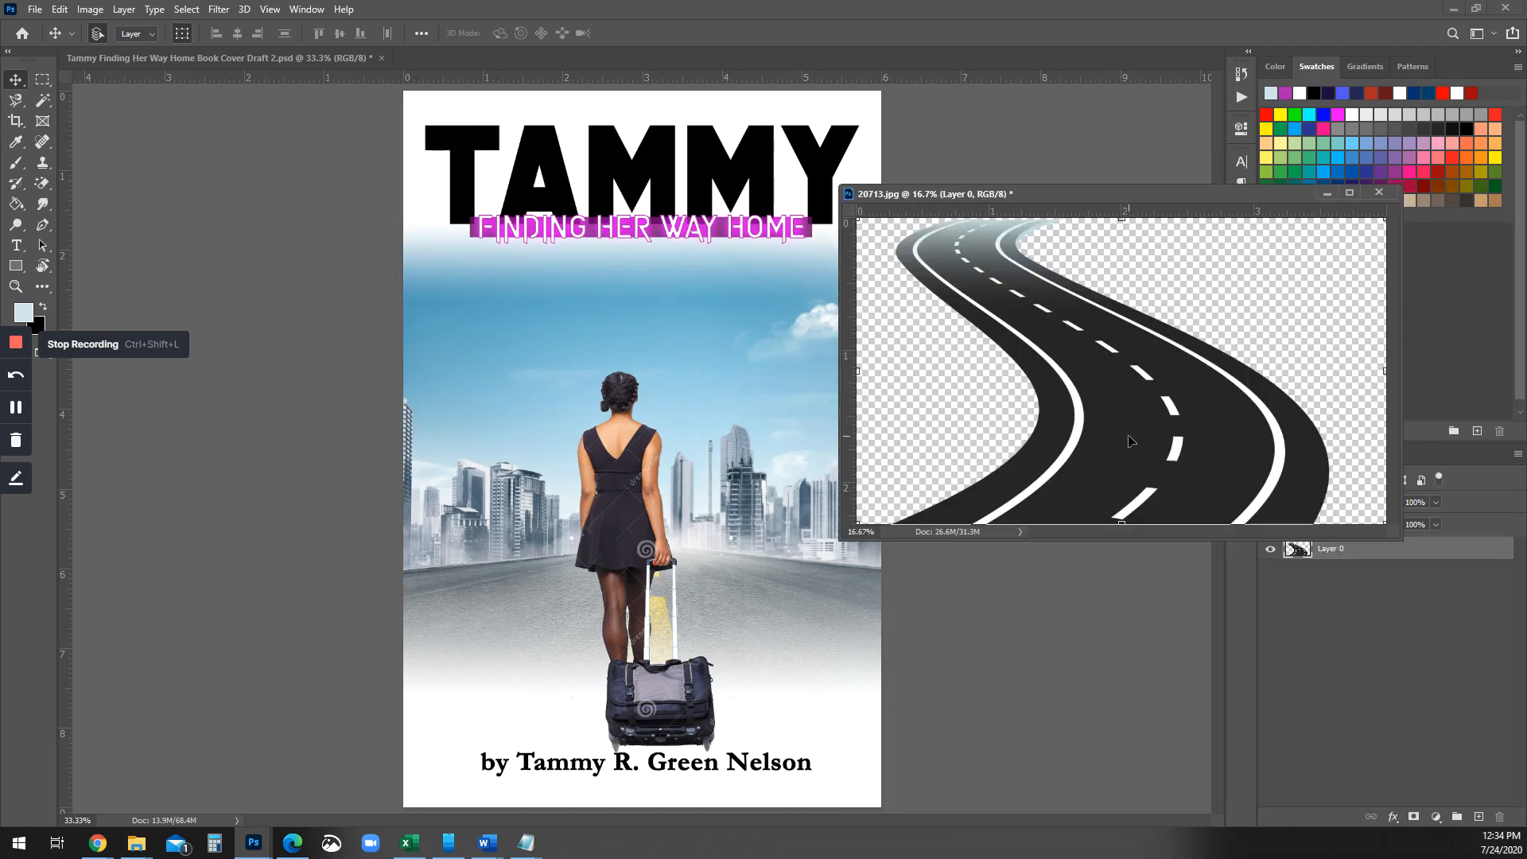
left_click_drag(1134, 443, 565, 469)
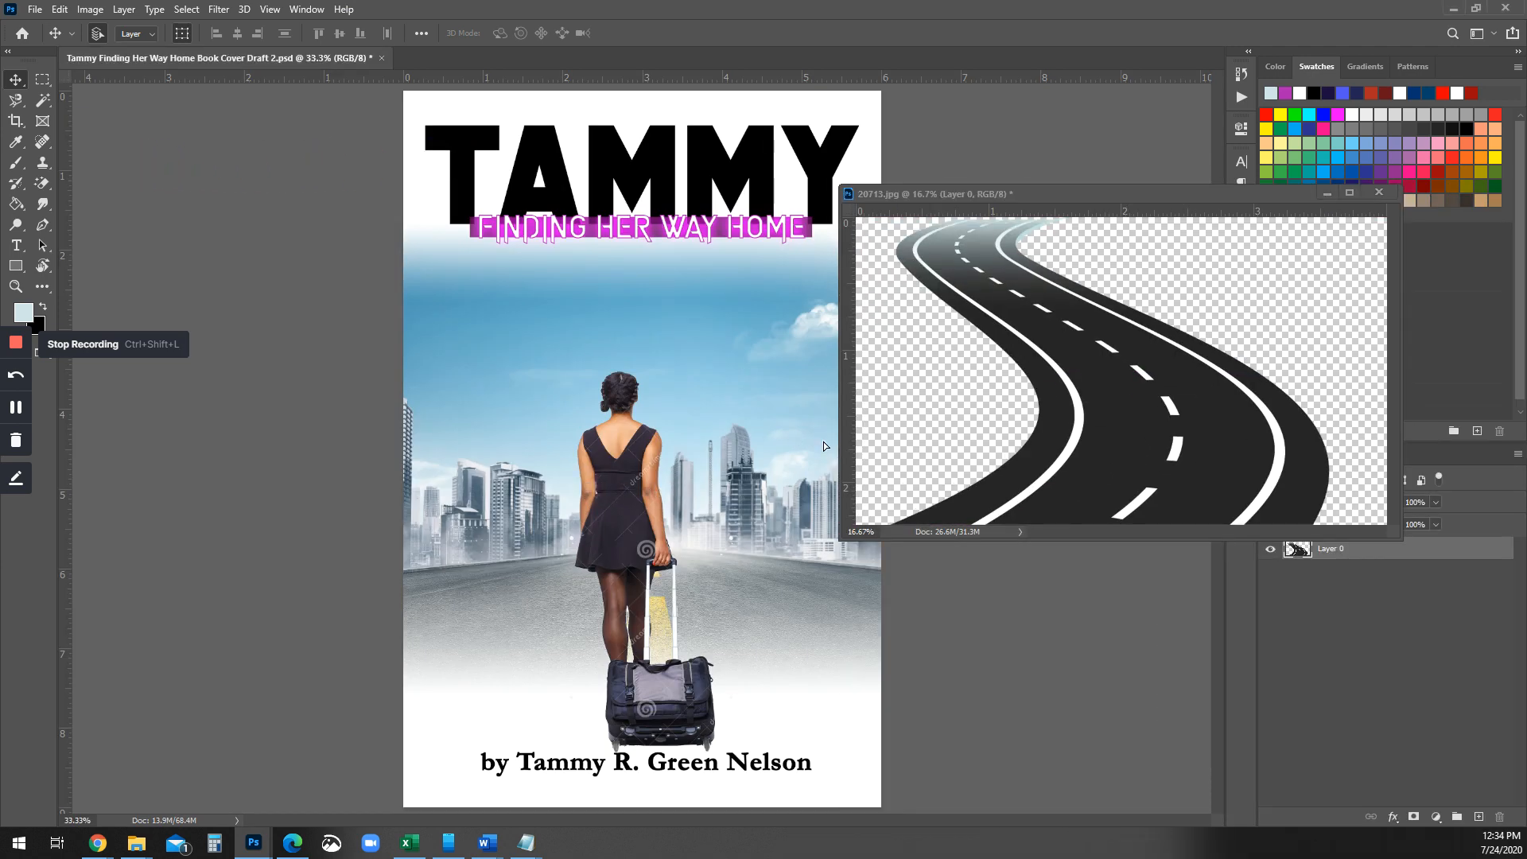
left_click(1324, 194)
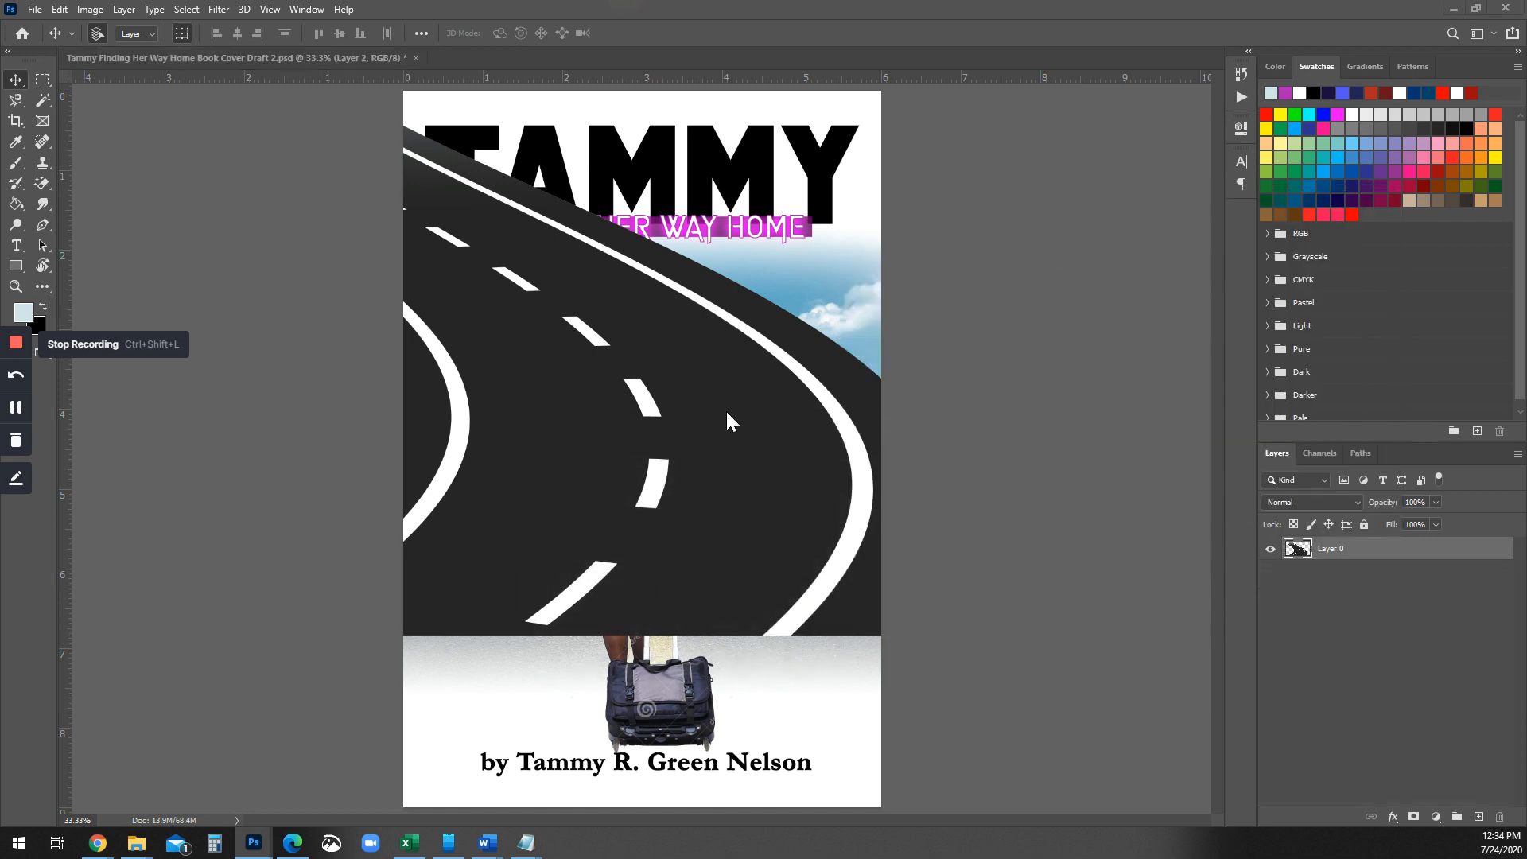
- Scale the pasted road down to about 31% and place it at the lower edge of the book cover
key("ctrl+minus")
key("ctrl+minus")
key("ctrl+minus")
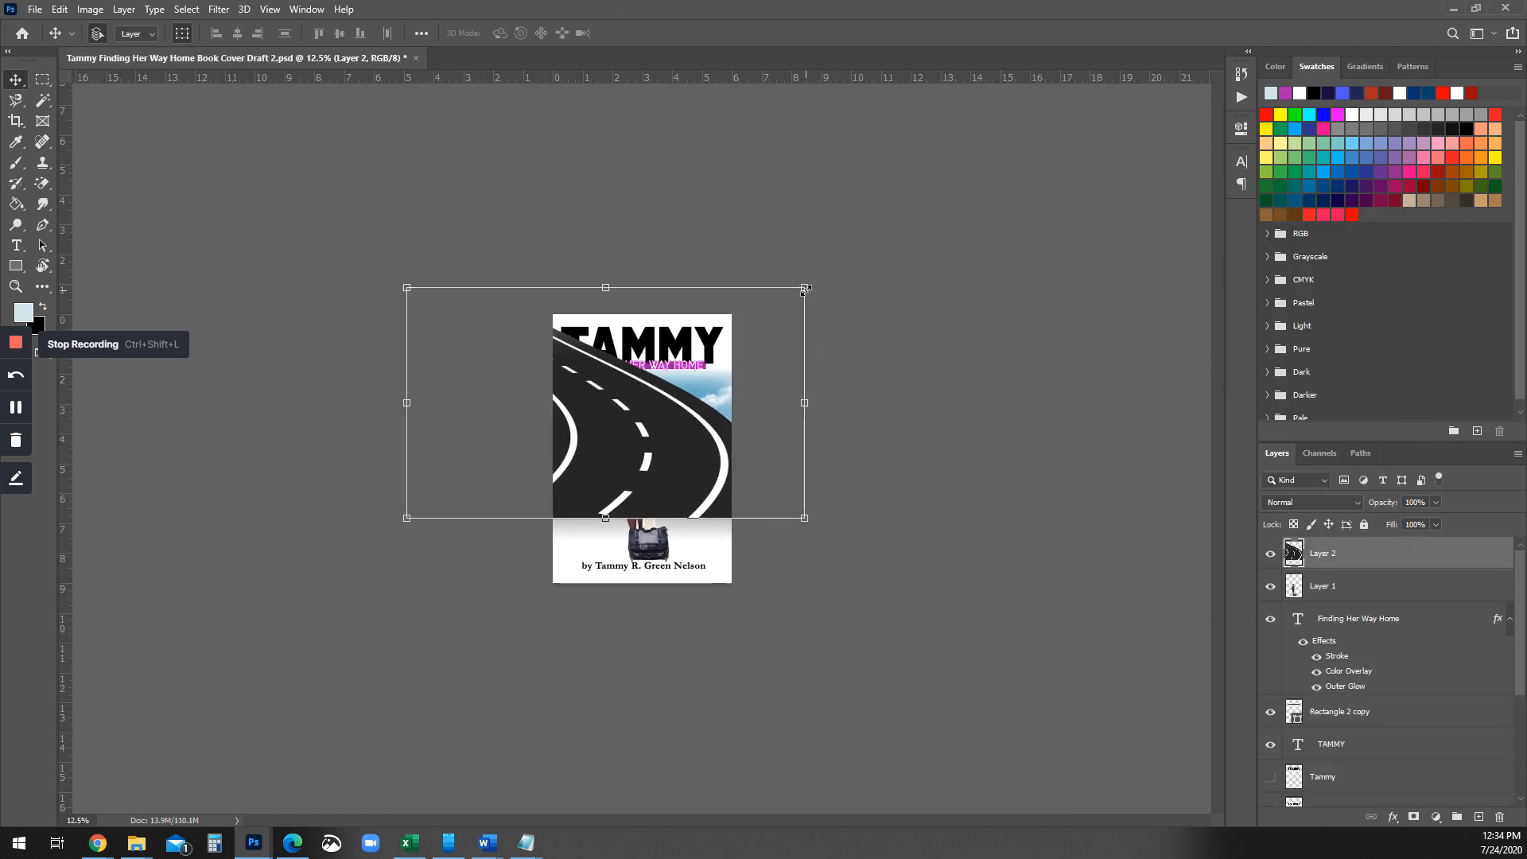
left_click(804, 289)
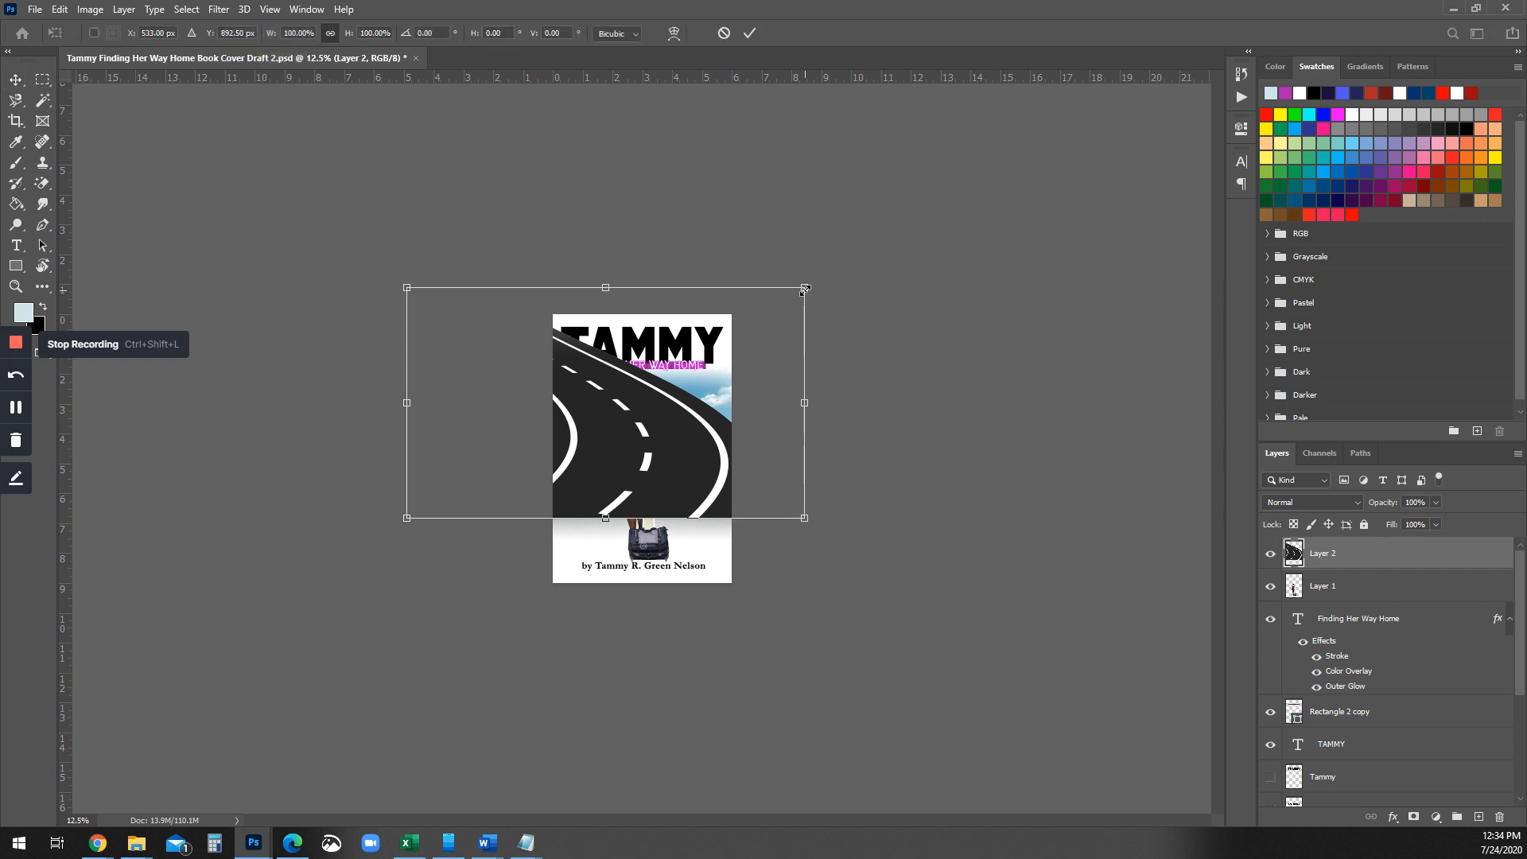
left_click_drag(804, 288, 529, 447)
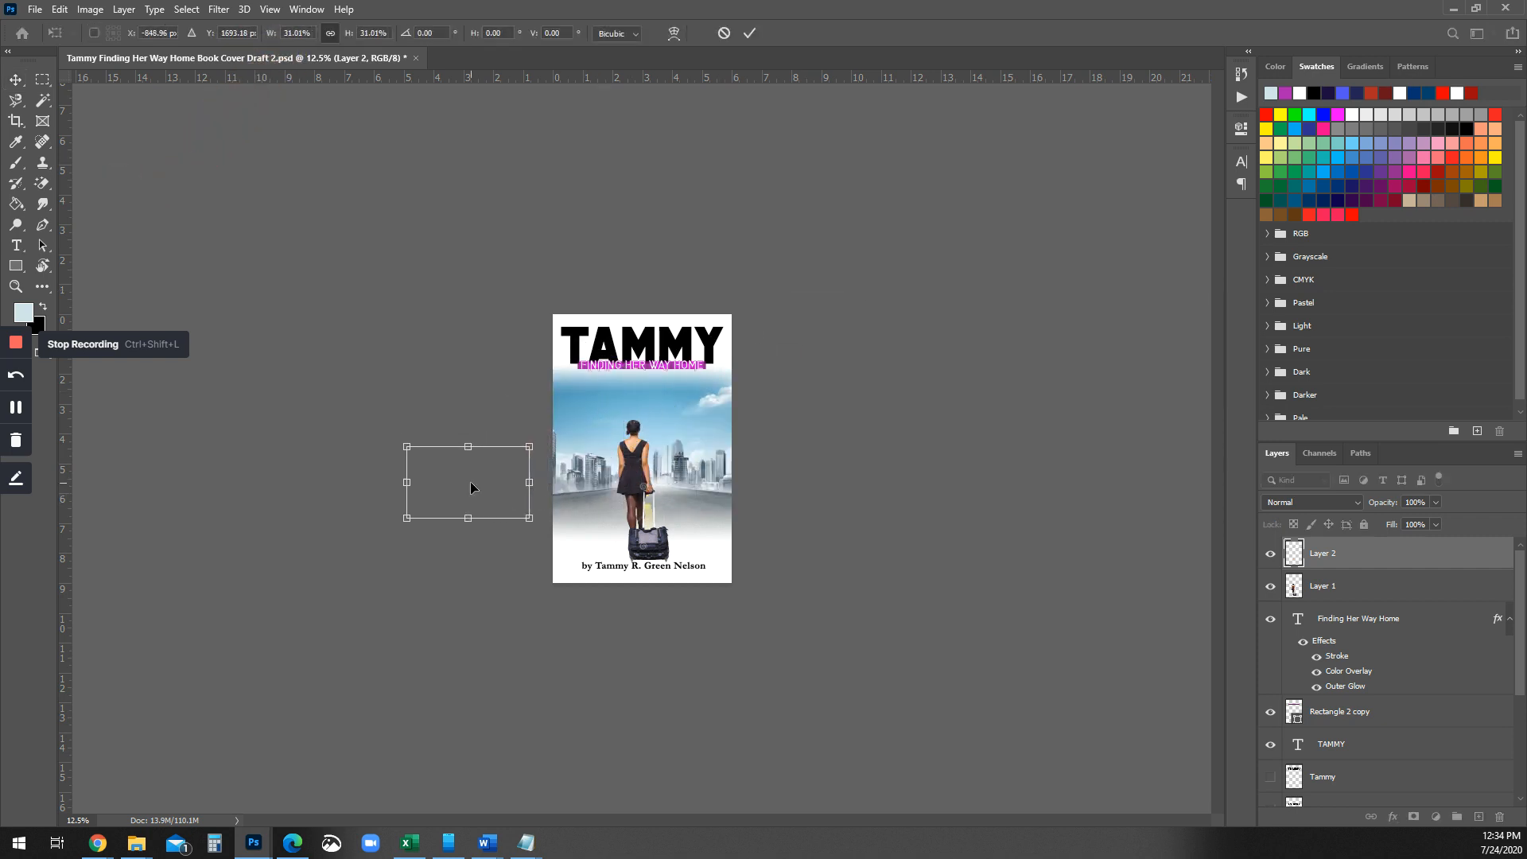
left_click_drag(470, 487, 654, 551)
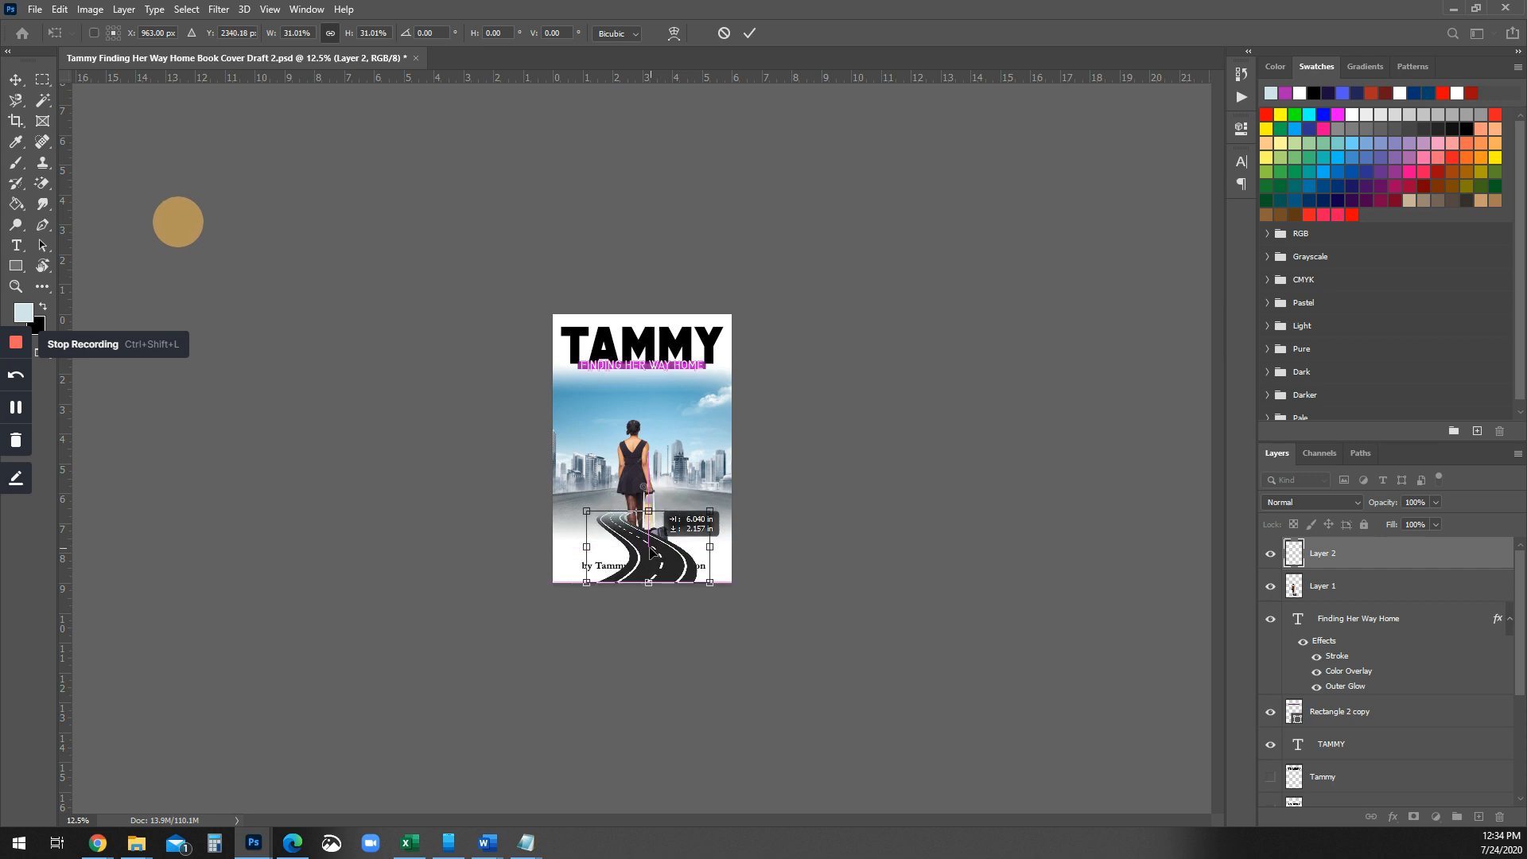
left_click(750, 34)
- Send the road layer one level back so it sits behind the woman and her suitcase
key("ctrl+plus")
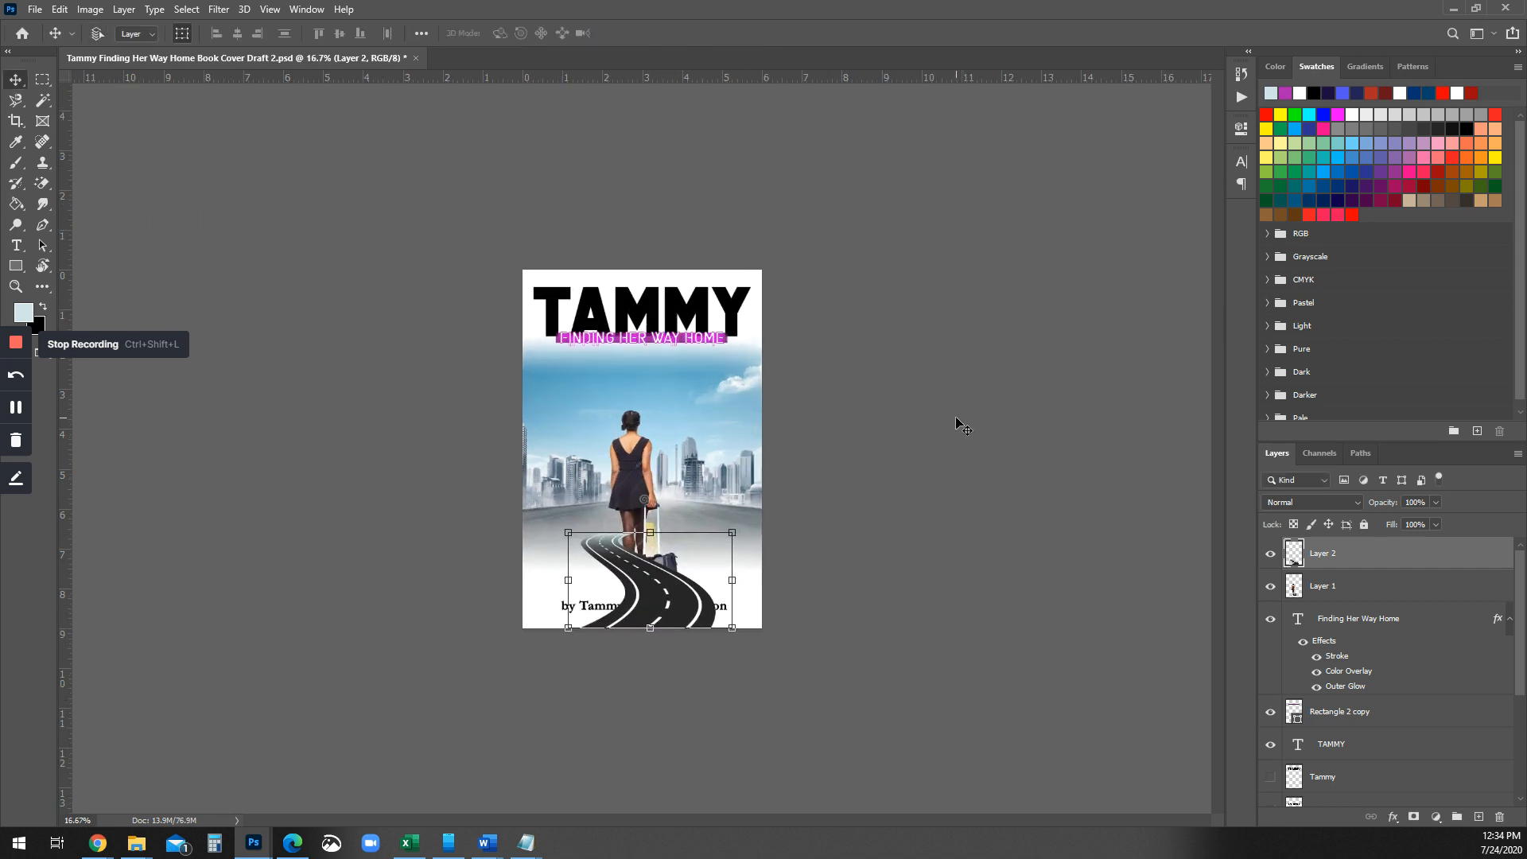
key("ctrl+plus")
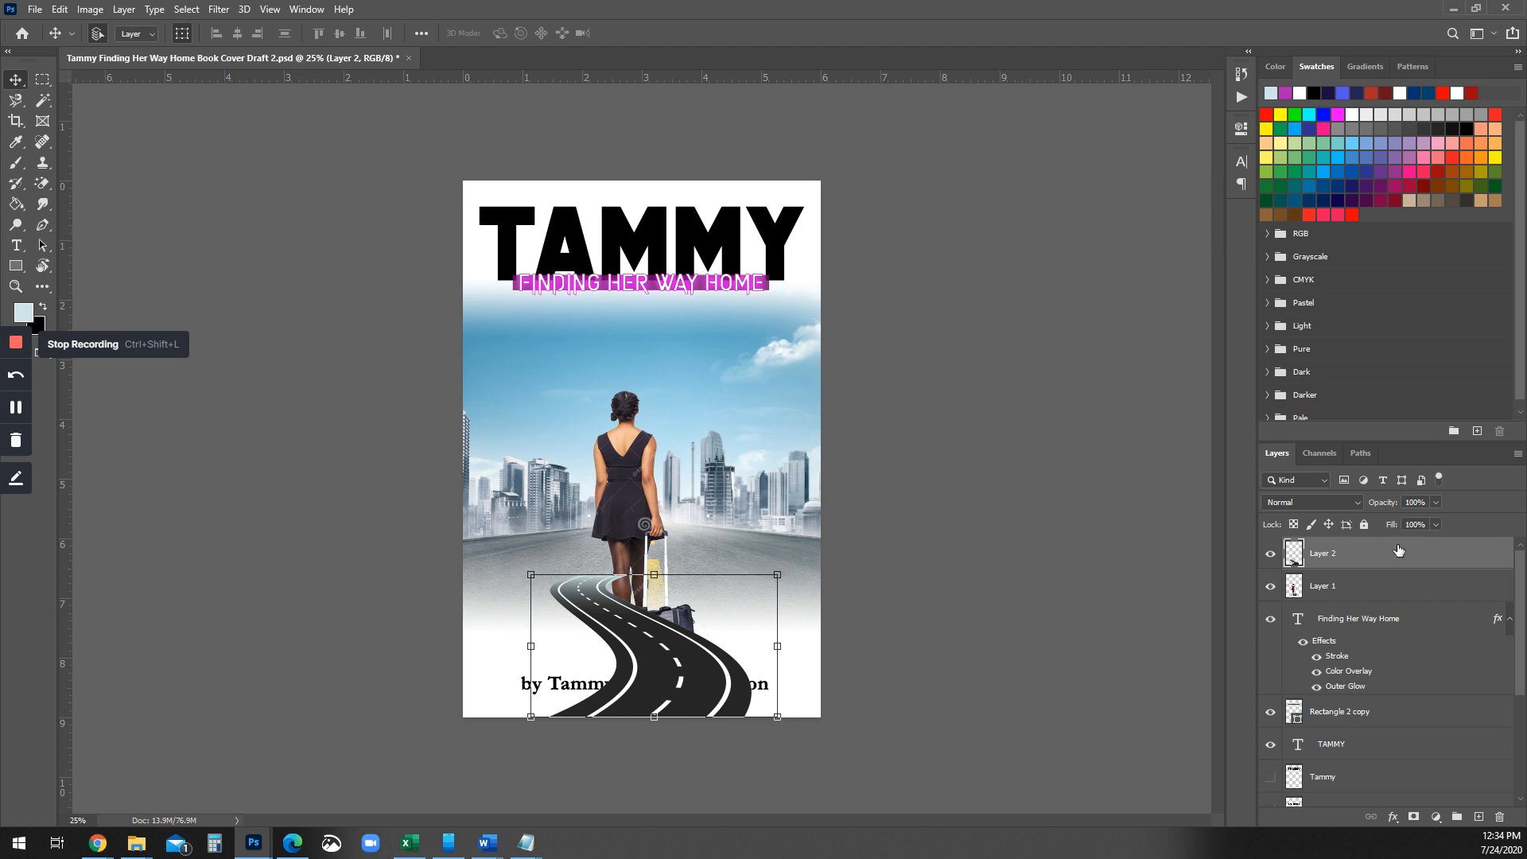
key("ctrl+bracketleft")
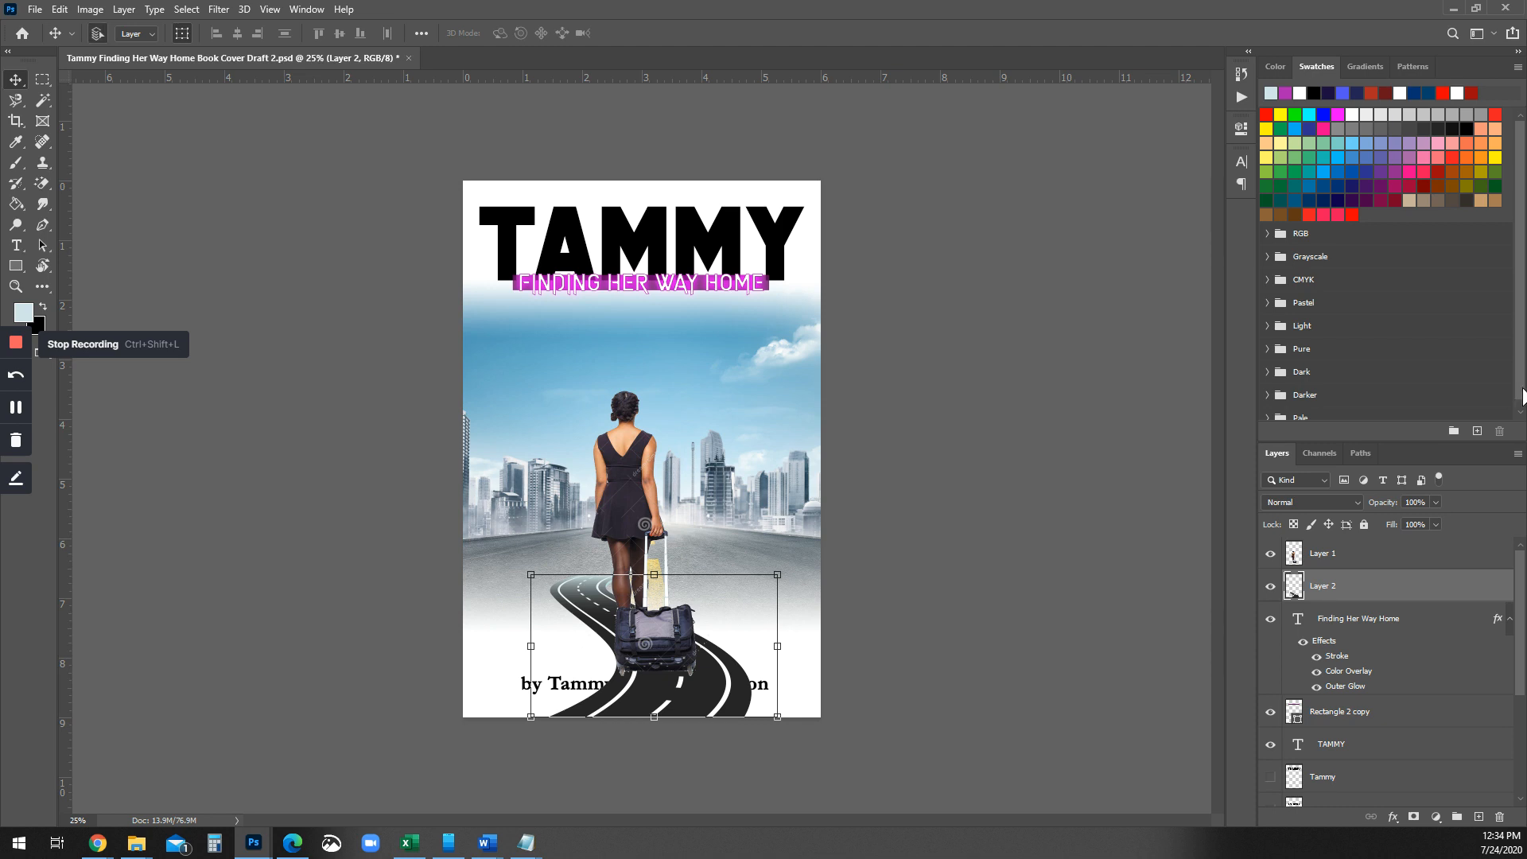
- Stretch the road to about 115% width and 153% height so it reaches from the cover's lower edge to the city skyline
left_click_drag(530, 574, 500, 519)
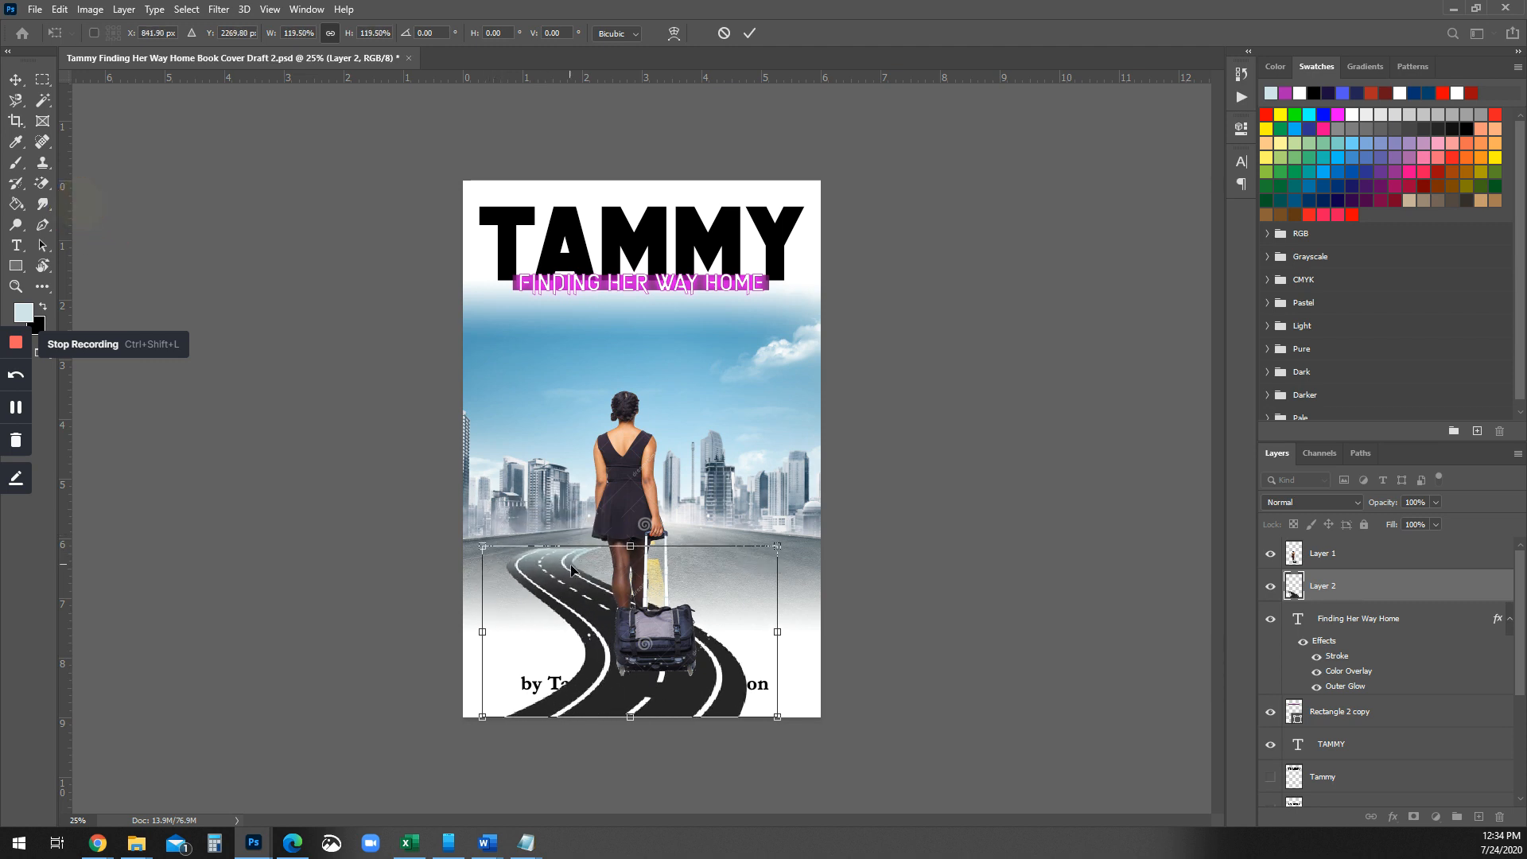
left_click_drag(575, 591, 645, 497)
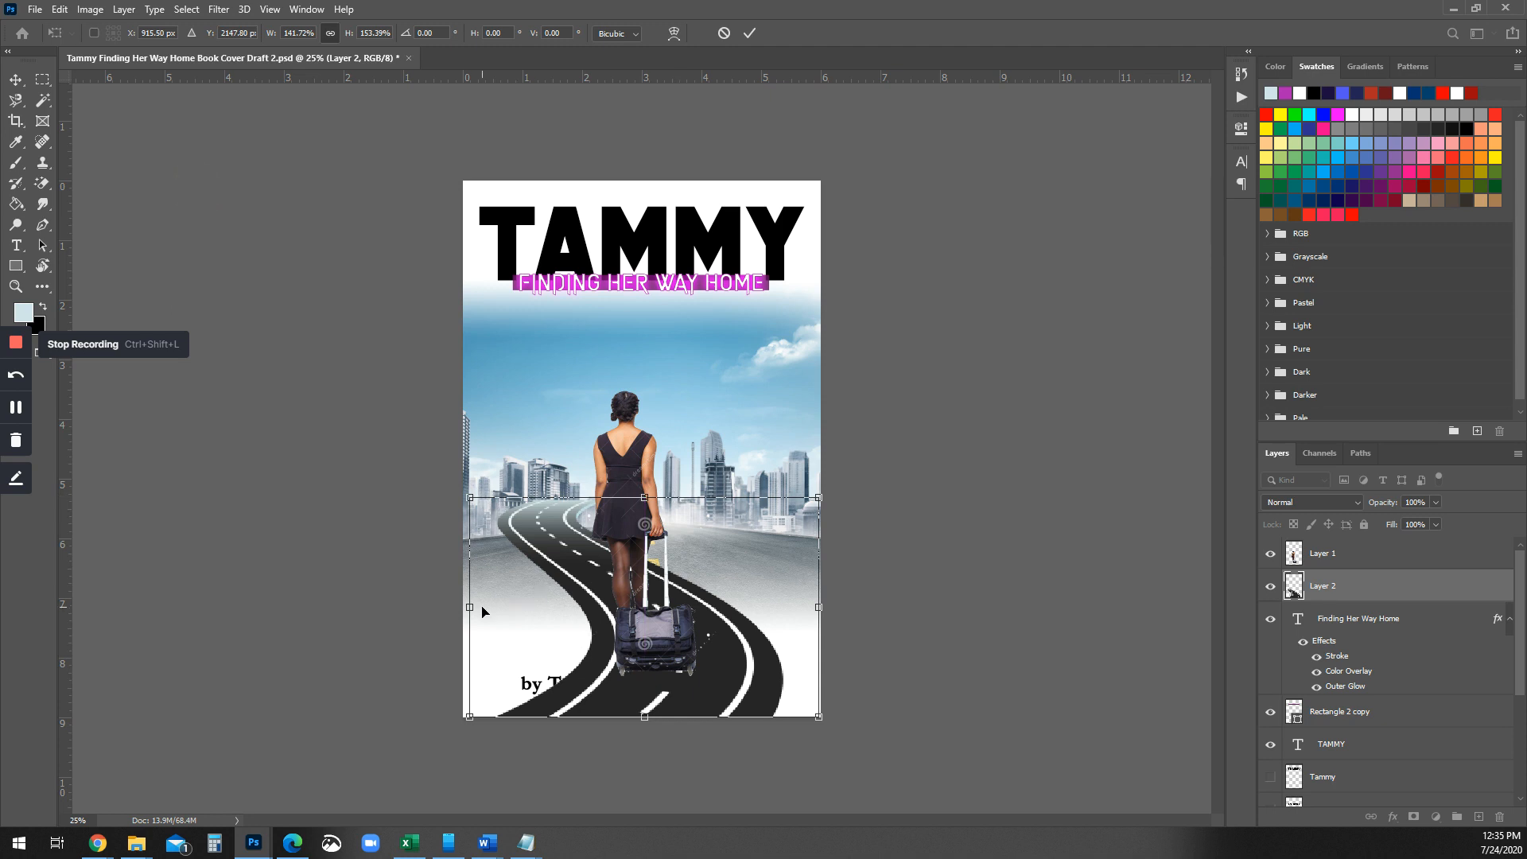
left_click_drag(482, 608, 532, 608)
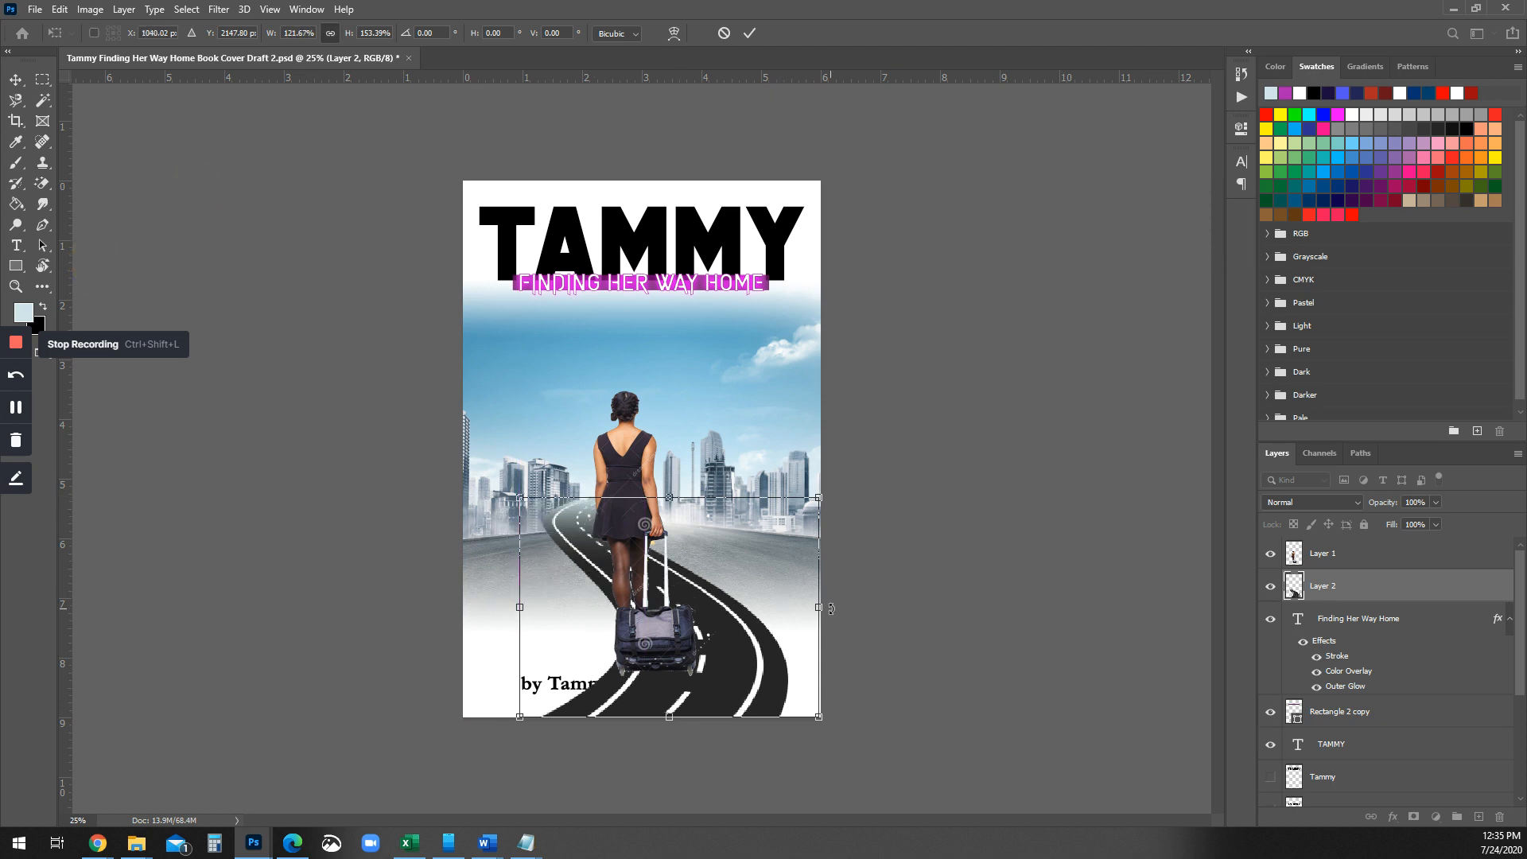
left_click_drag(831, 608, 815, 608)
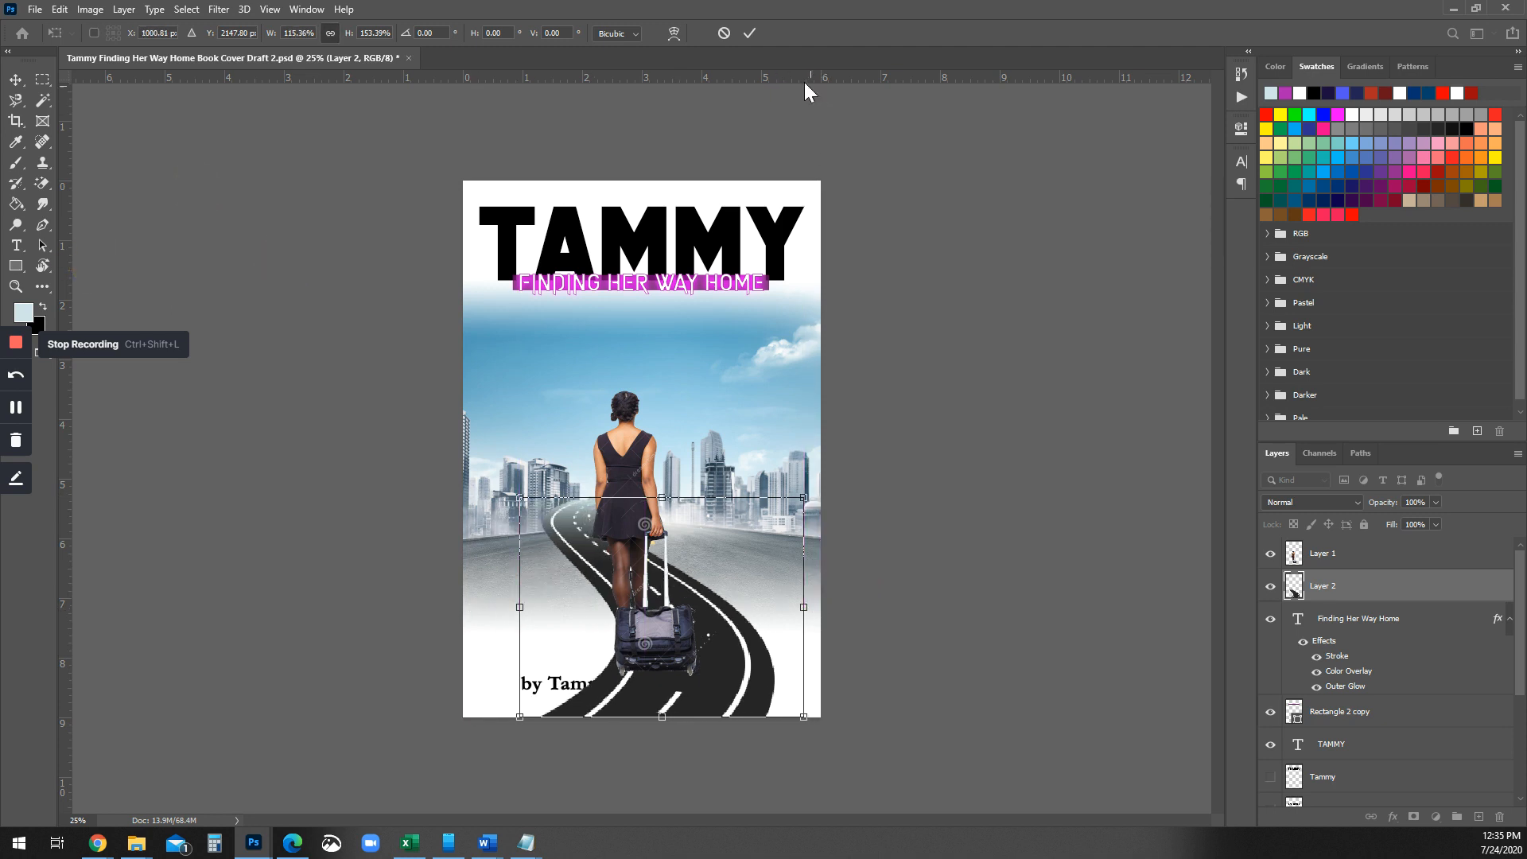
left_click(750, 33)
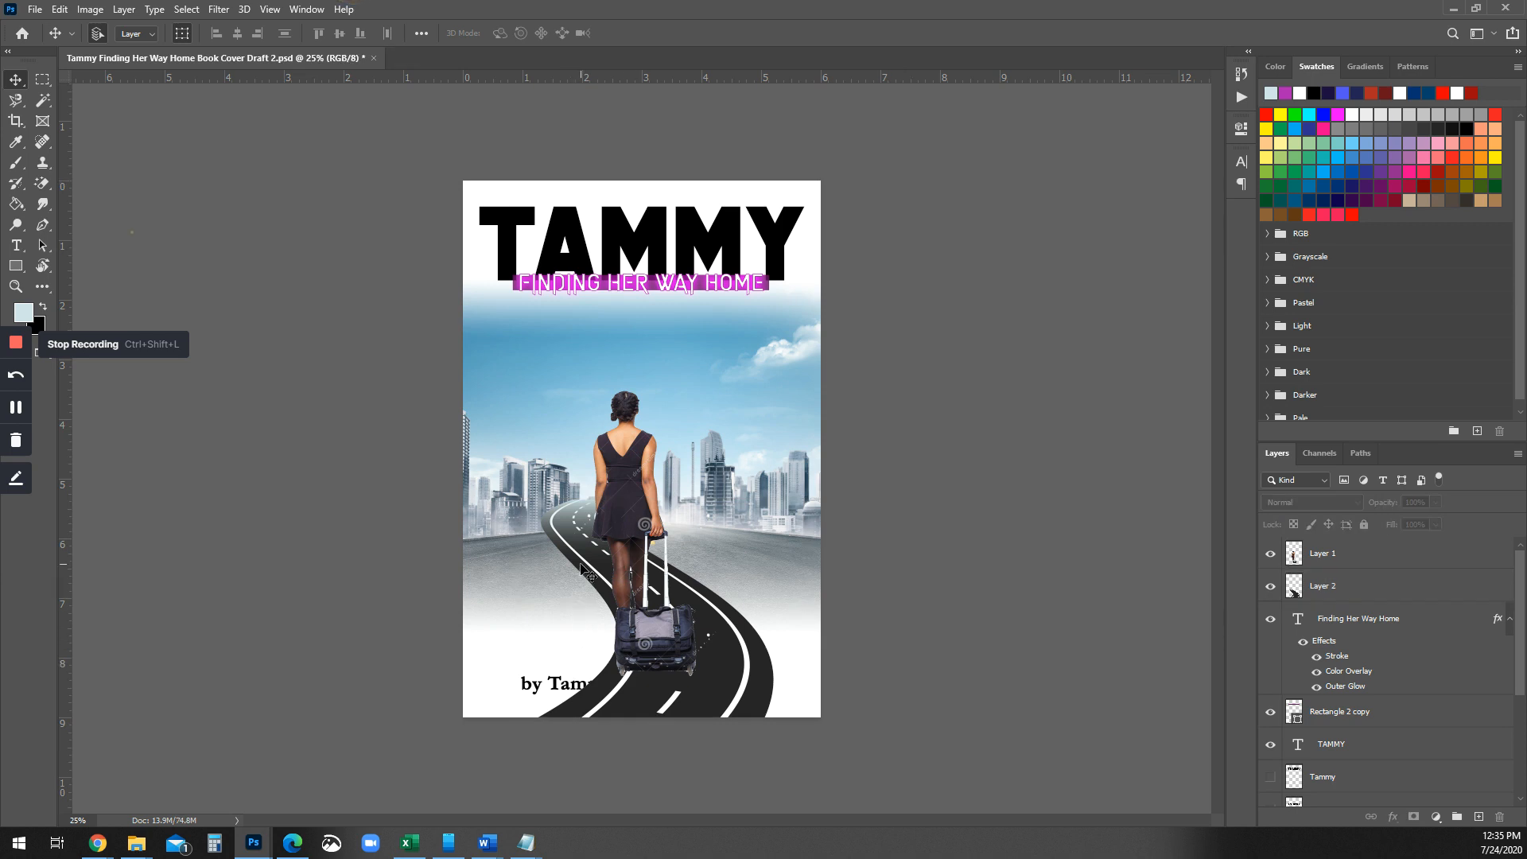
- Lower the road slightly past the cover's bottom edge and shift it sideways to line up beneath the woman and suitcase
left_click_drag(581, 563, 598, 580)
left_click(936, 470)
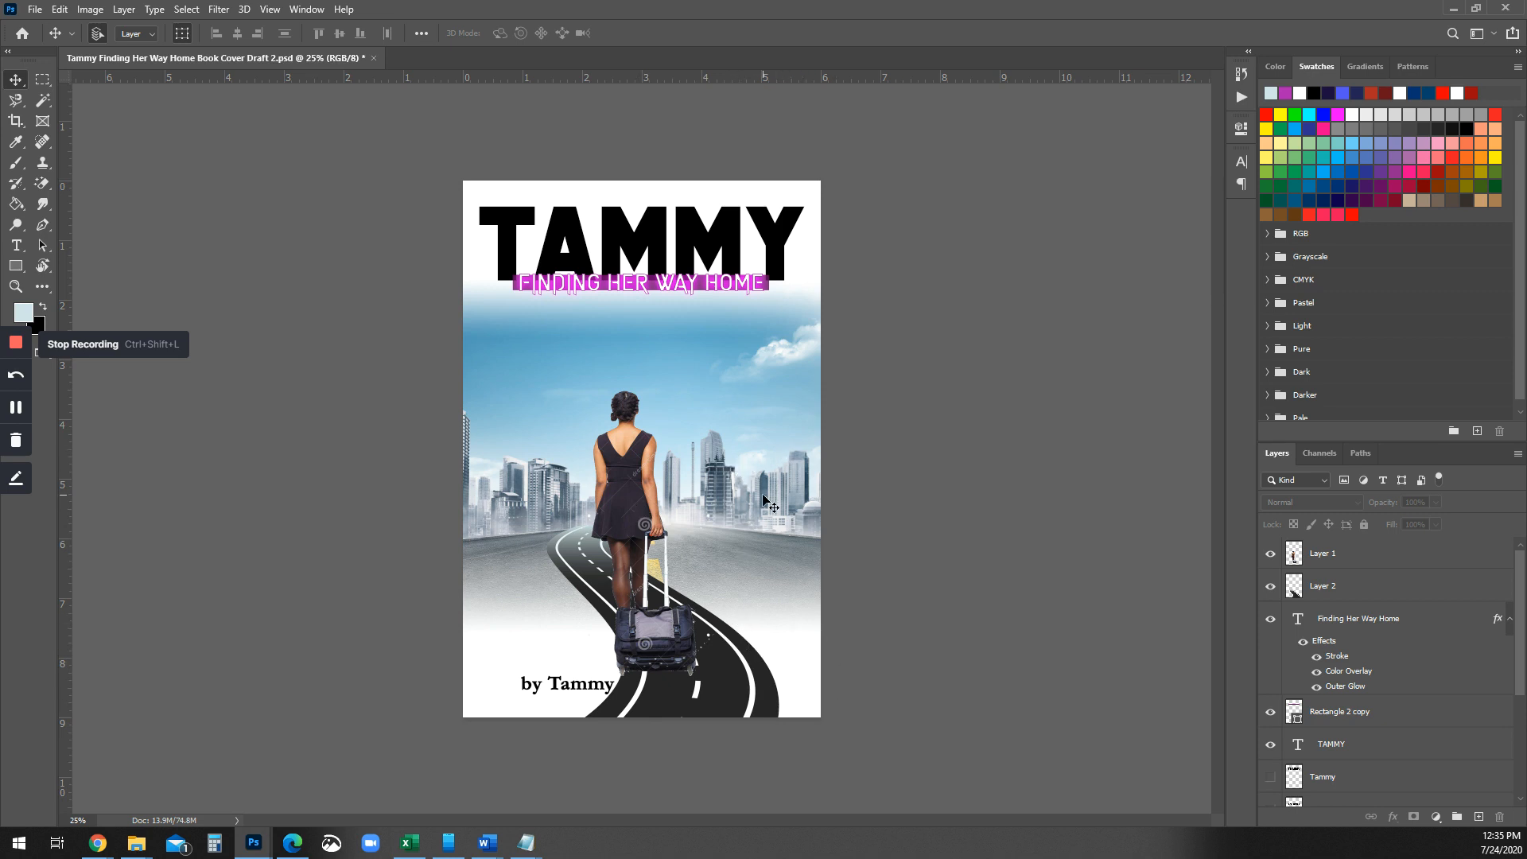
left_click(612, 592)
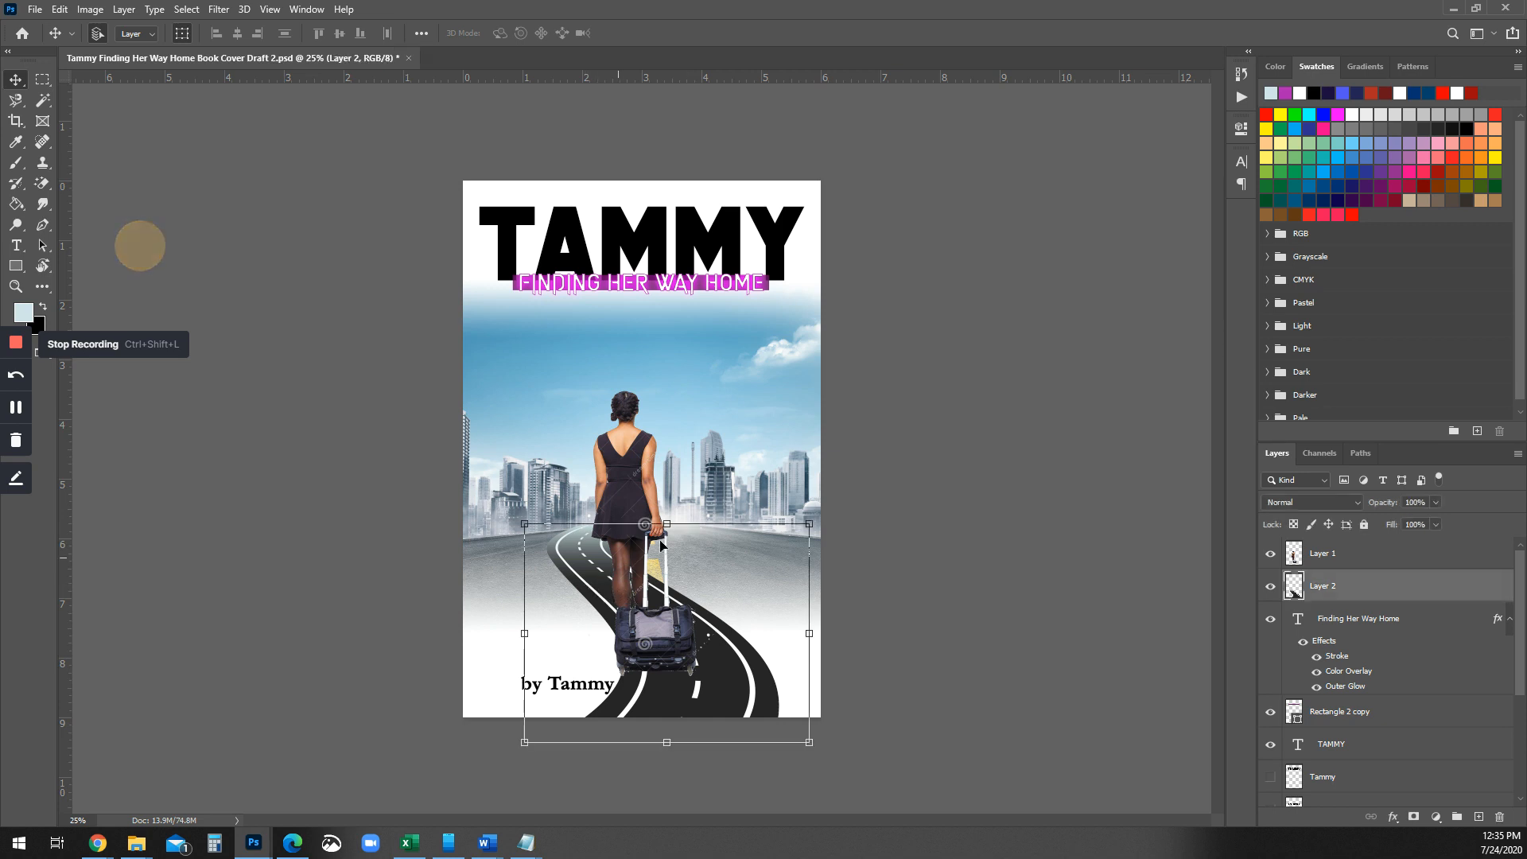
left_click(875, 426)
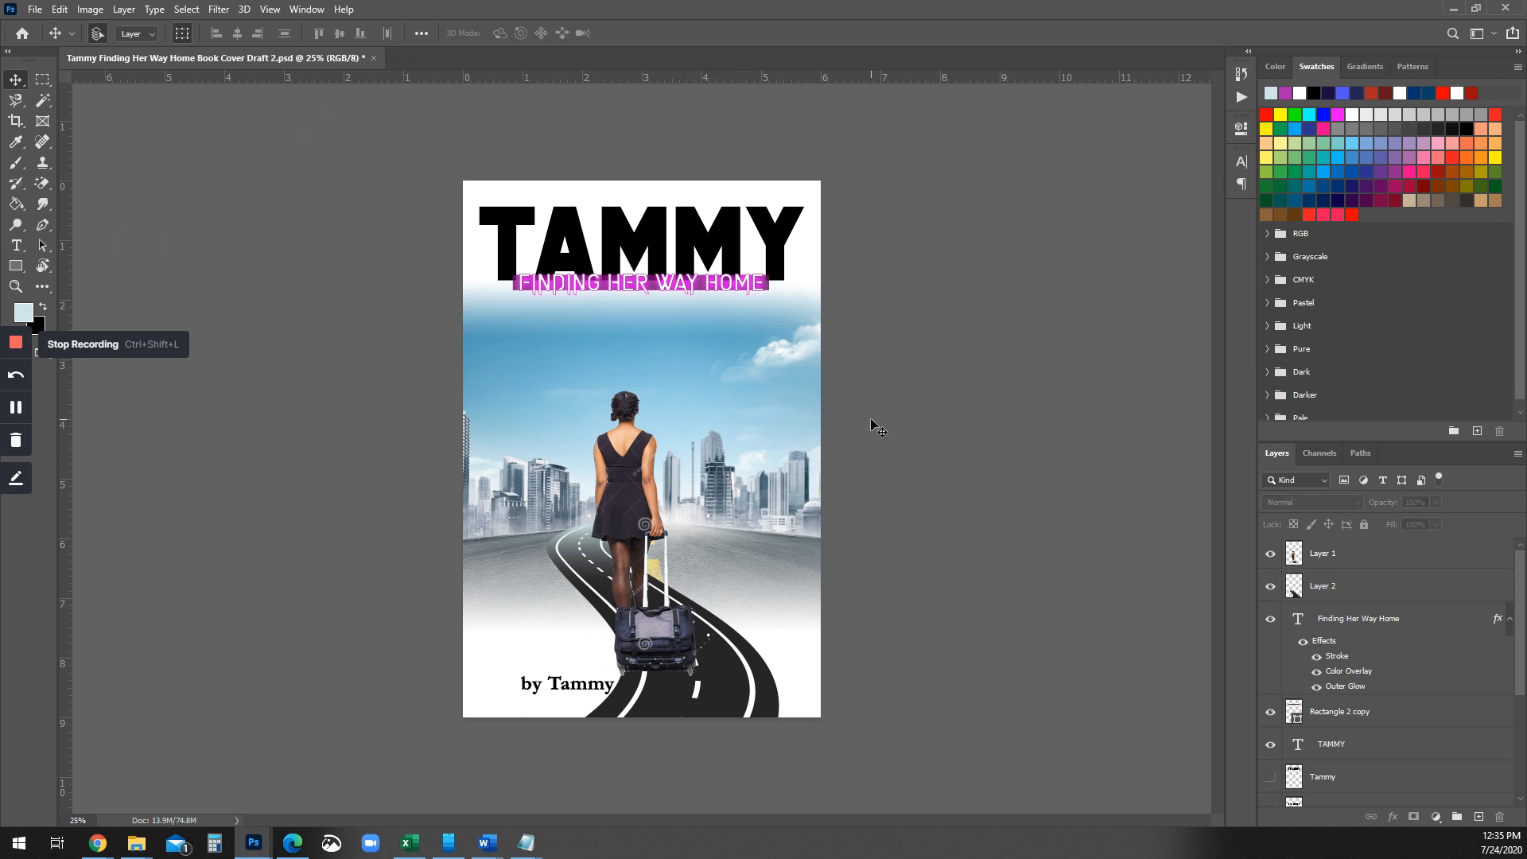
left_click(732, 649)
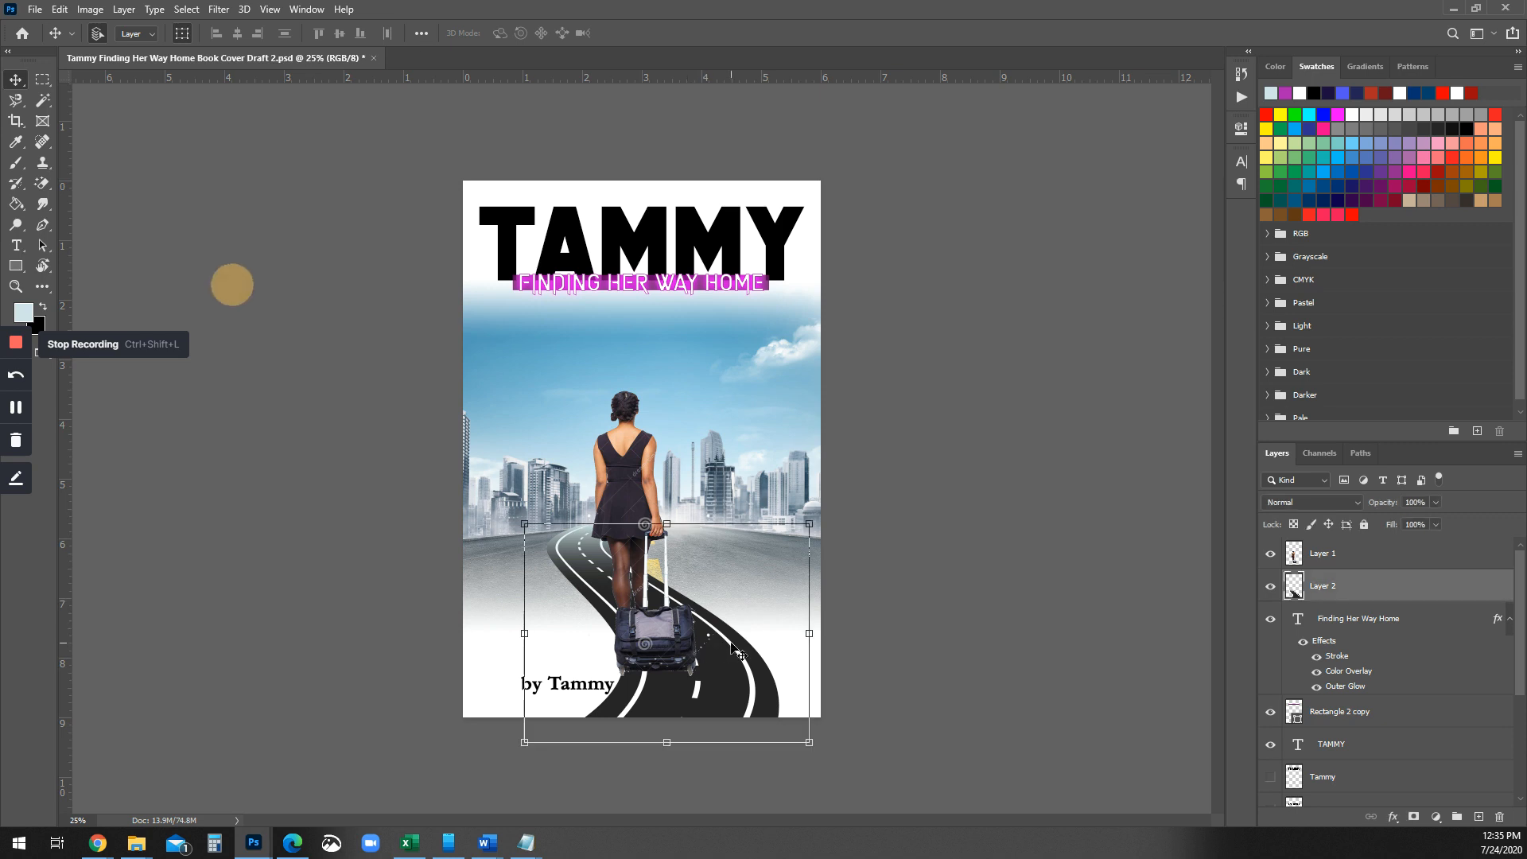
mouse_move(735, 665)
left_mouse_down()
mouse_move(716, 664)
mouse_move(728, 666)
left_mouse_up()
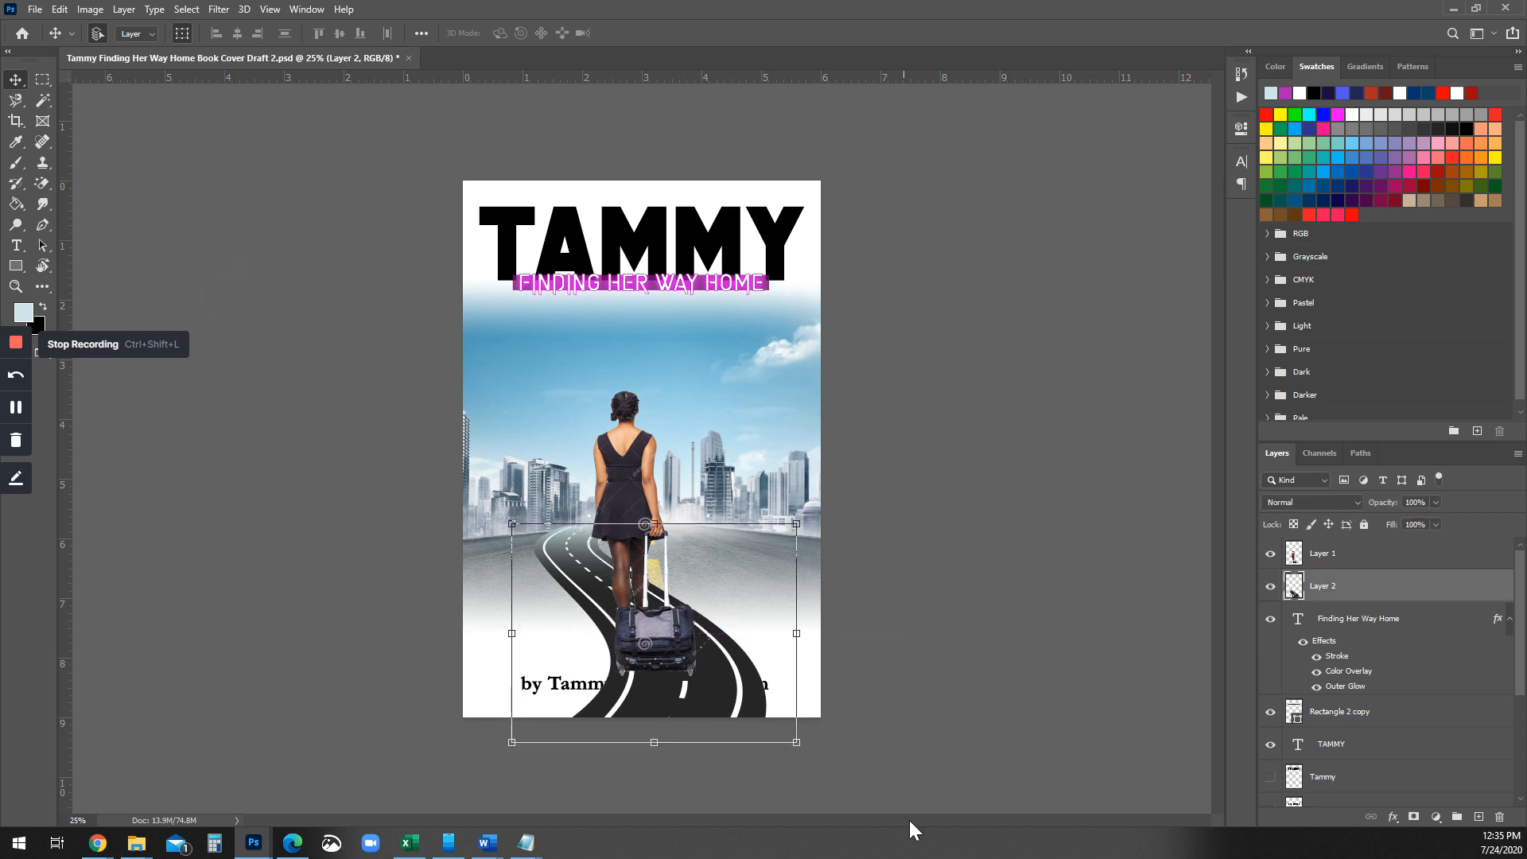
mouse_move(6, 358)
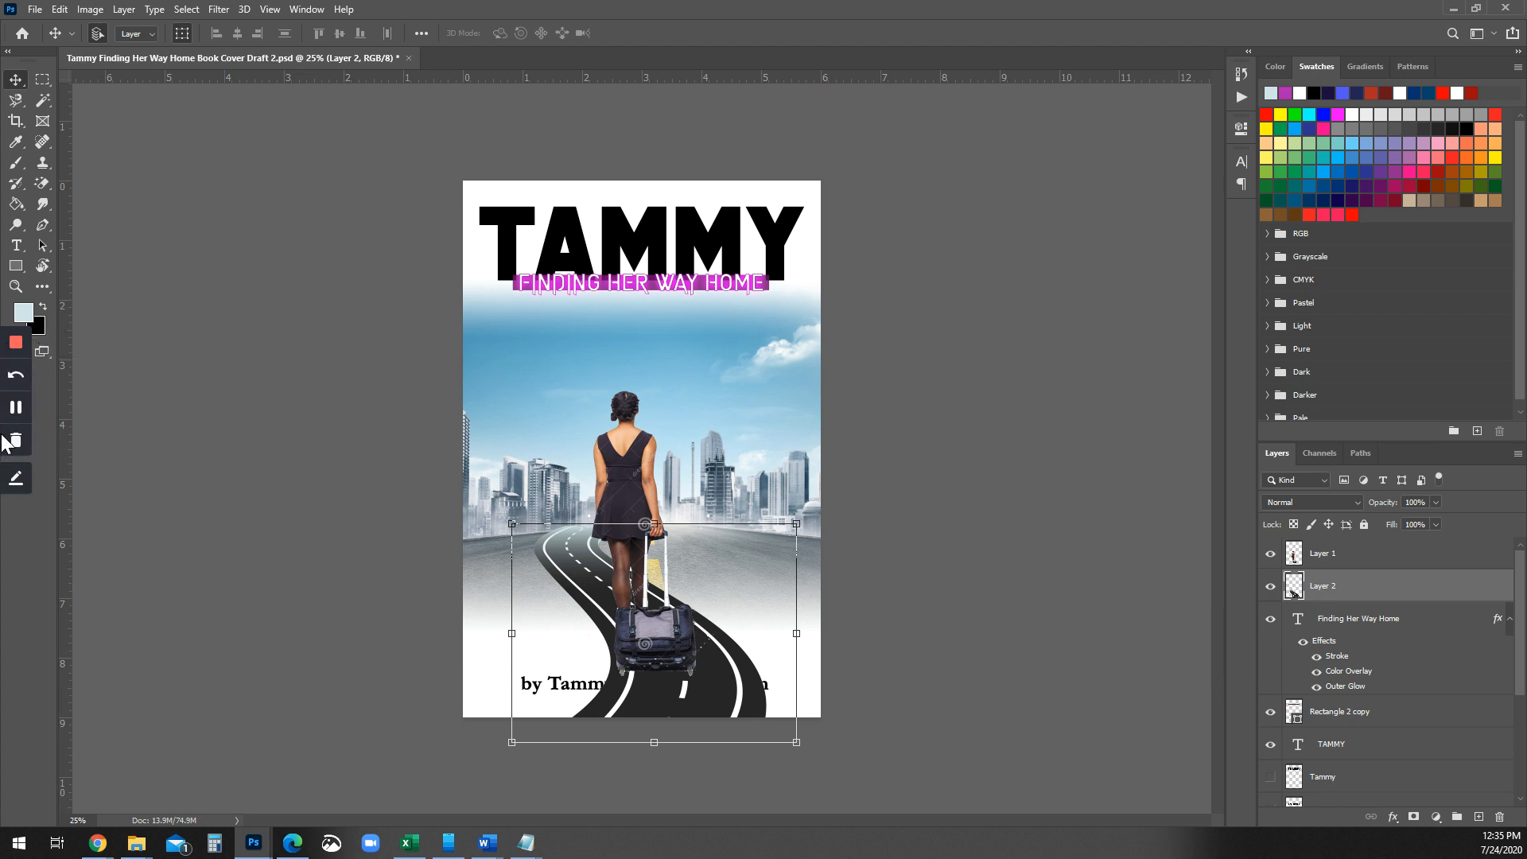